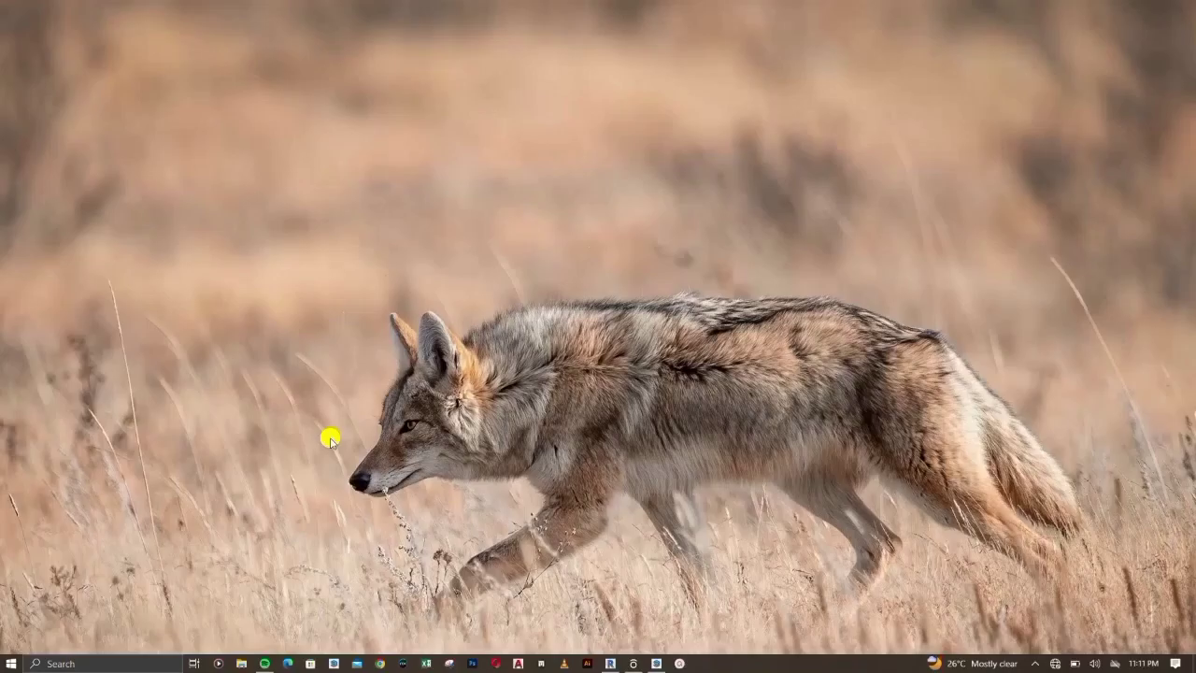
Open the Desktop folder in File Explorer and select the ProtaStructure Suite .rar archive
key(super+e)
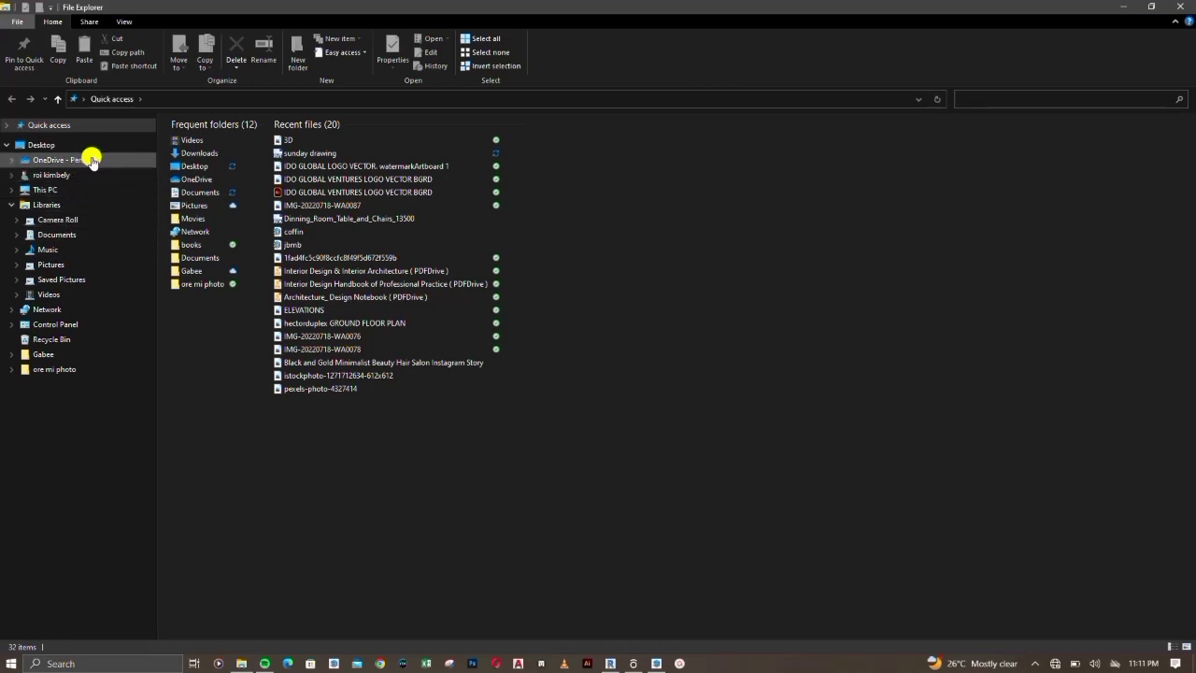
click(200, 169)
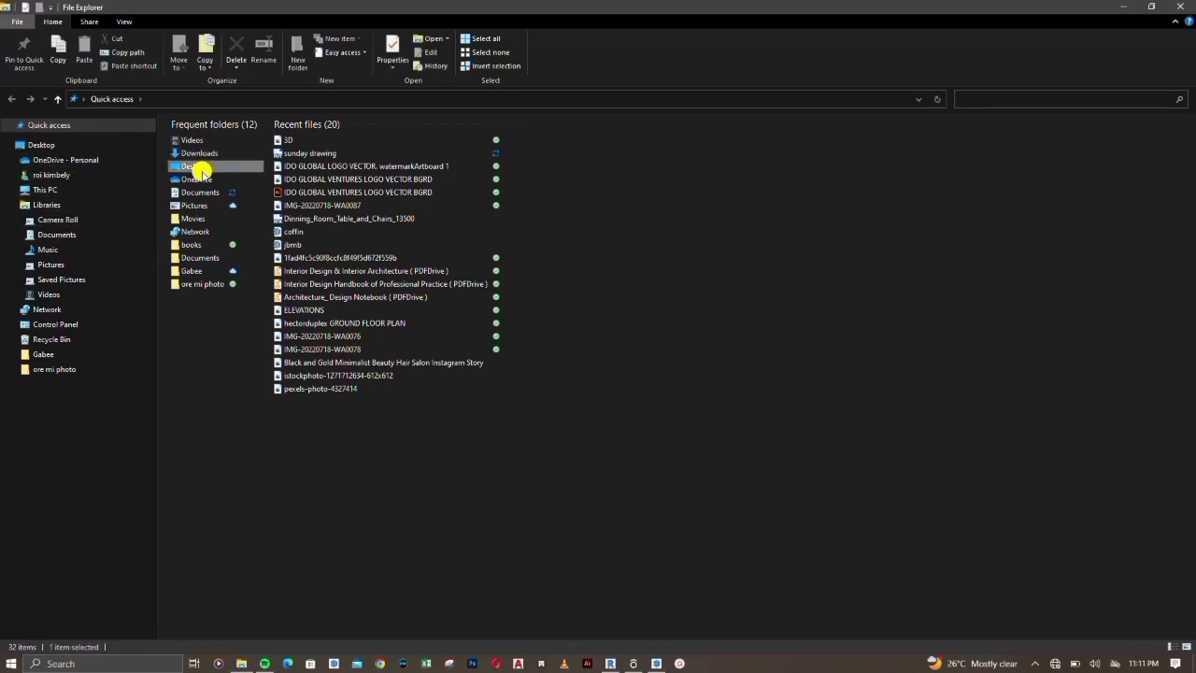
double_click(200, 171)
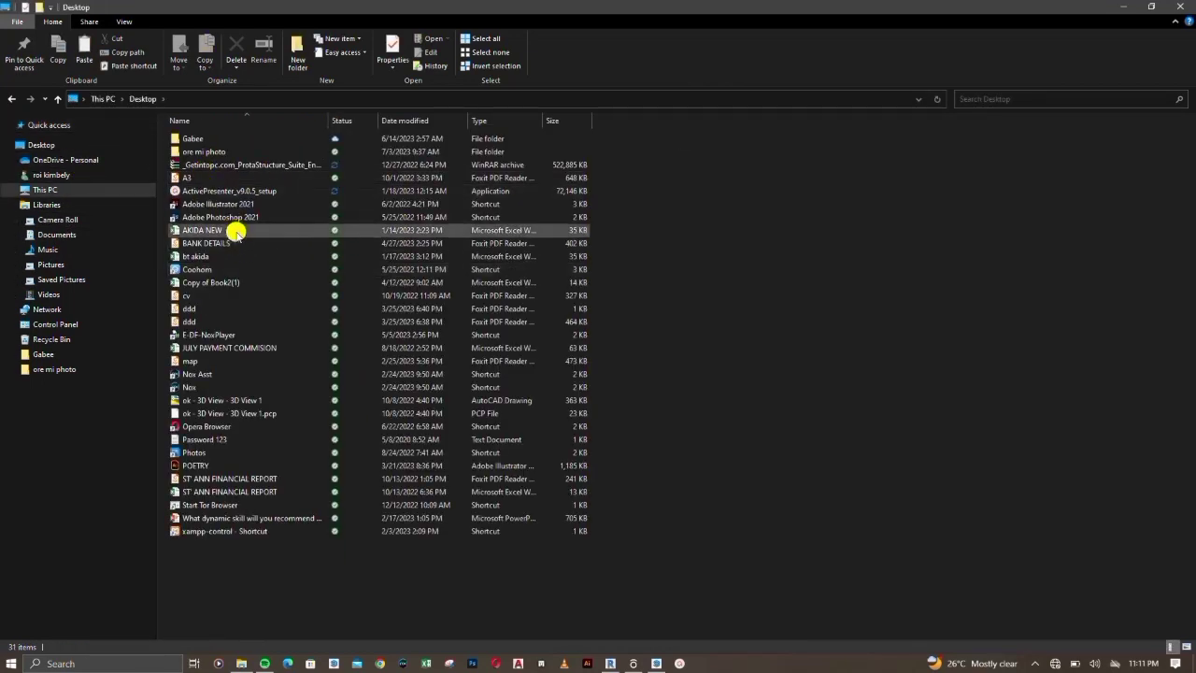
click(229, 165)
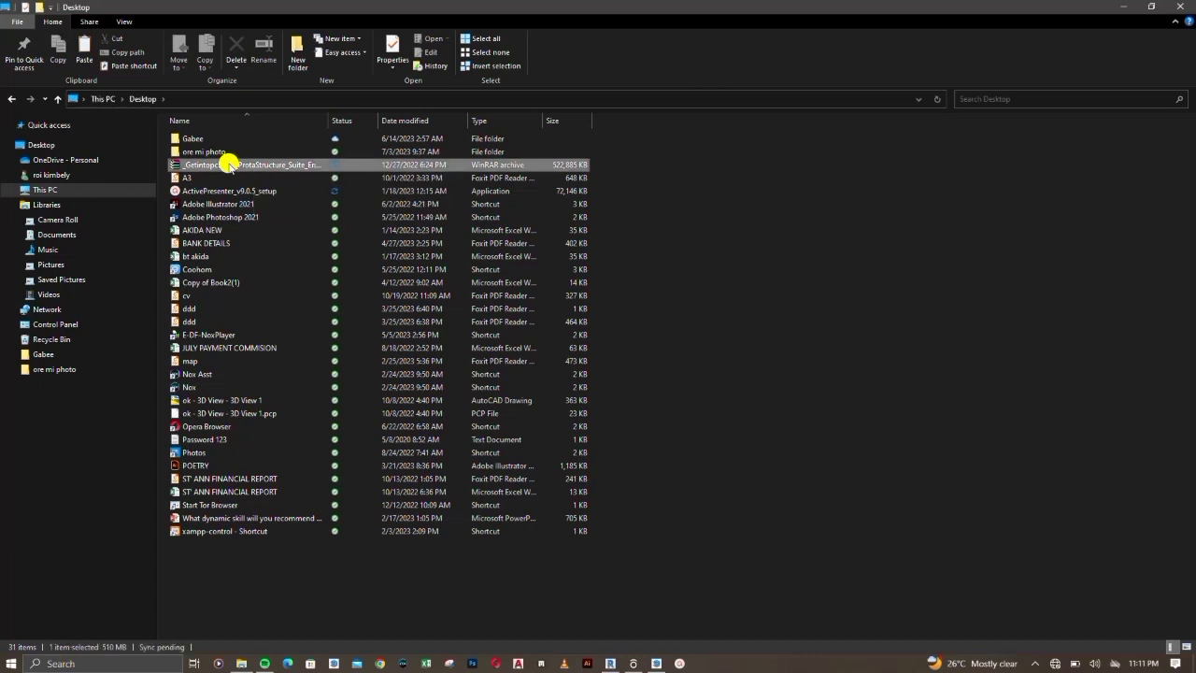
Extract the ProtaStructure archive onto the Desktop with its password, replacing all existing files
right_click(229, 166)
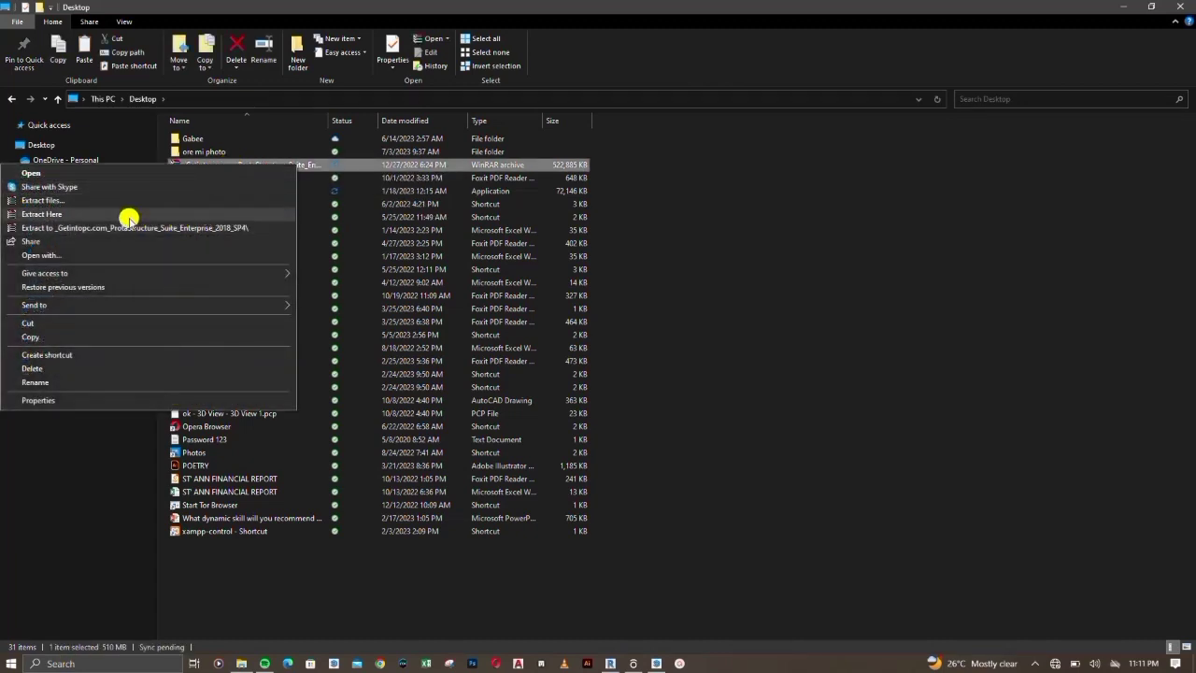
click(42, 214)
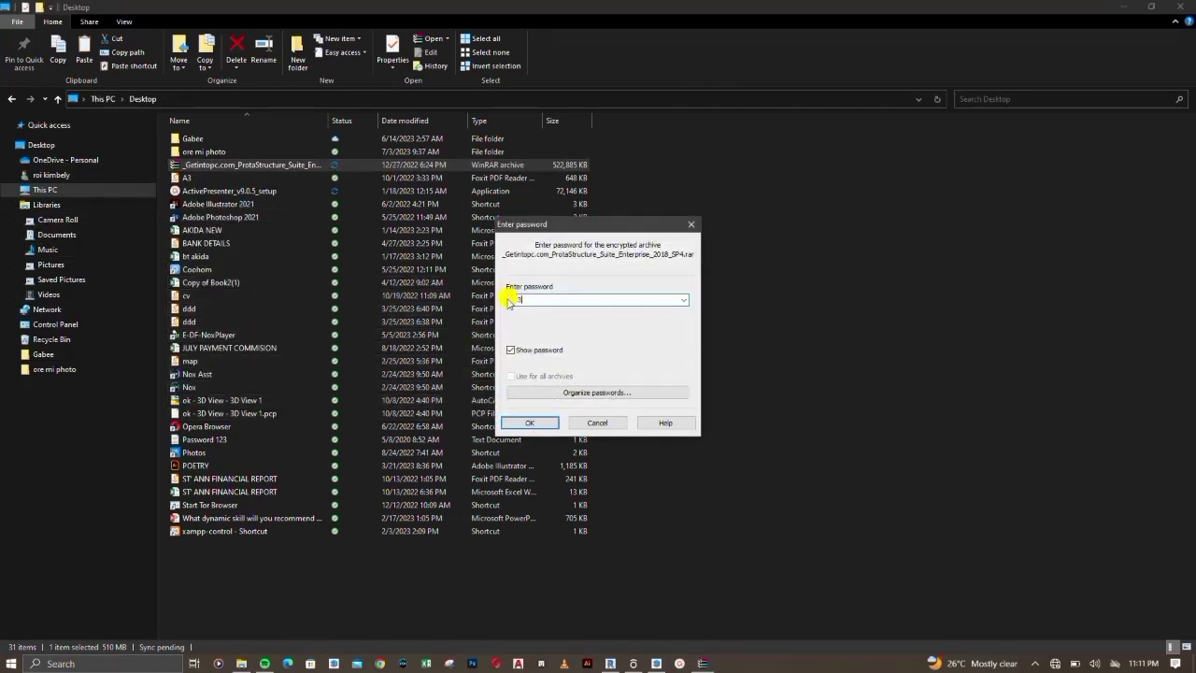
click(533, 424)
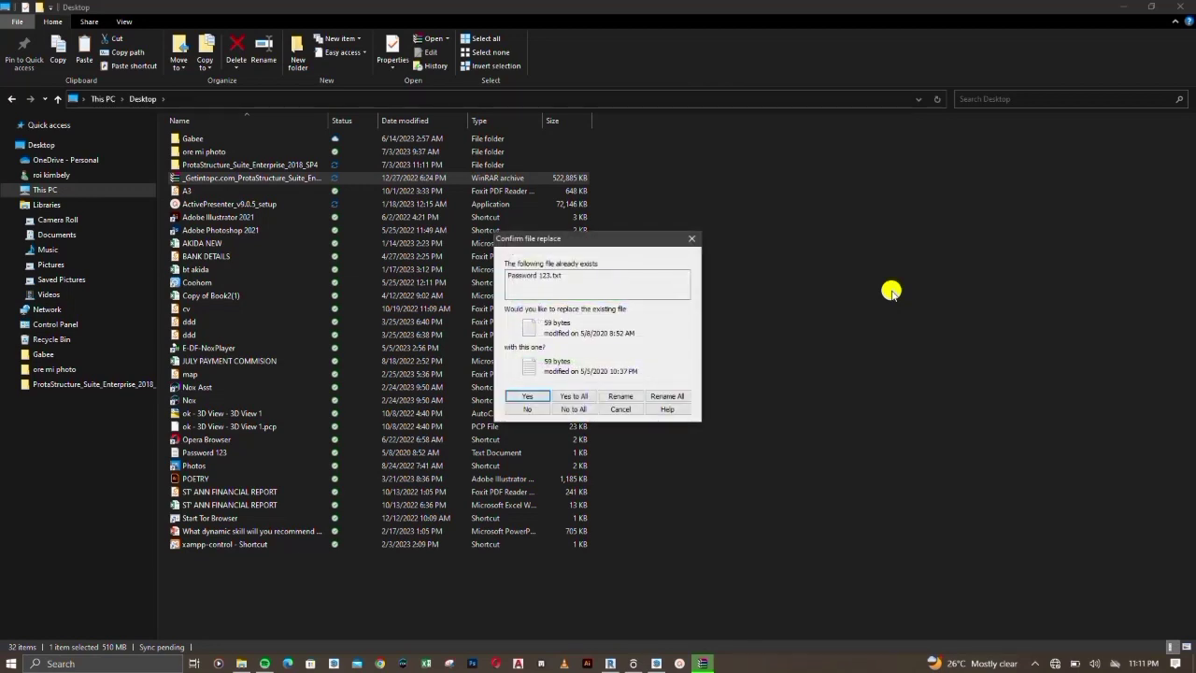
click(573, 396)
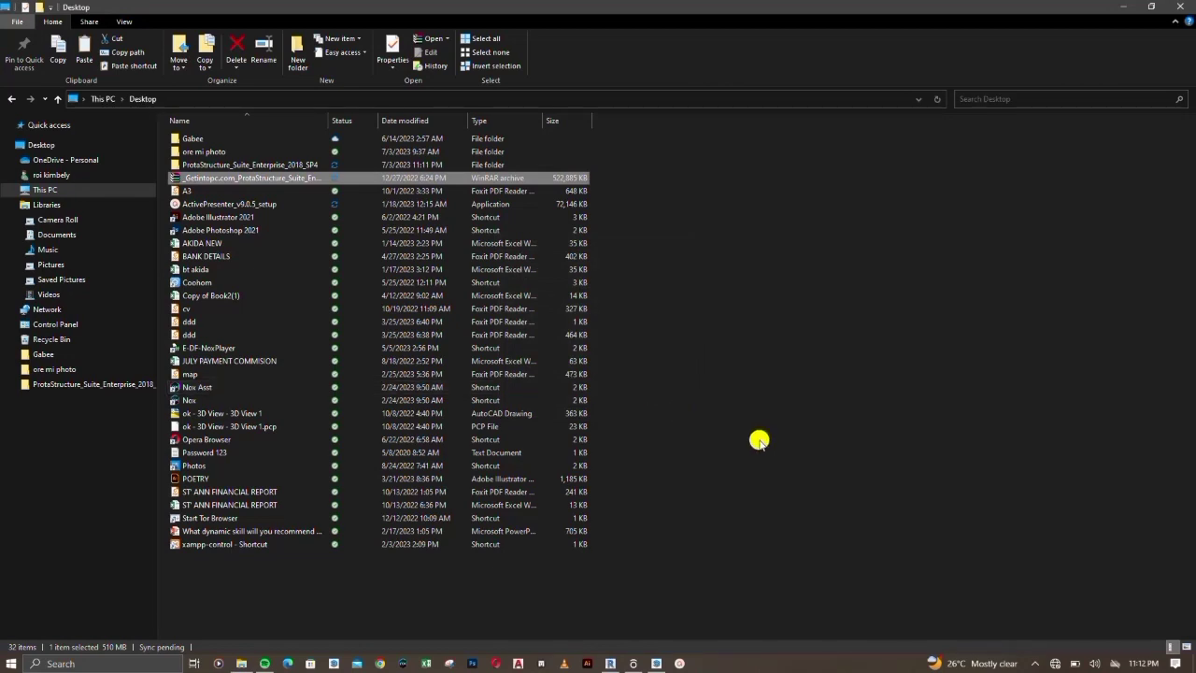
Open the ProtaStructure_Suite_Enterprise_2018_SP4 folder and its inner ProtaStructure subfolder
click(1036, 660)
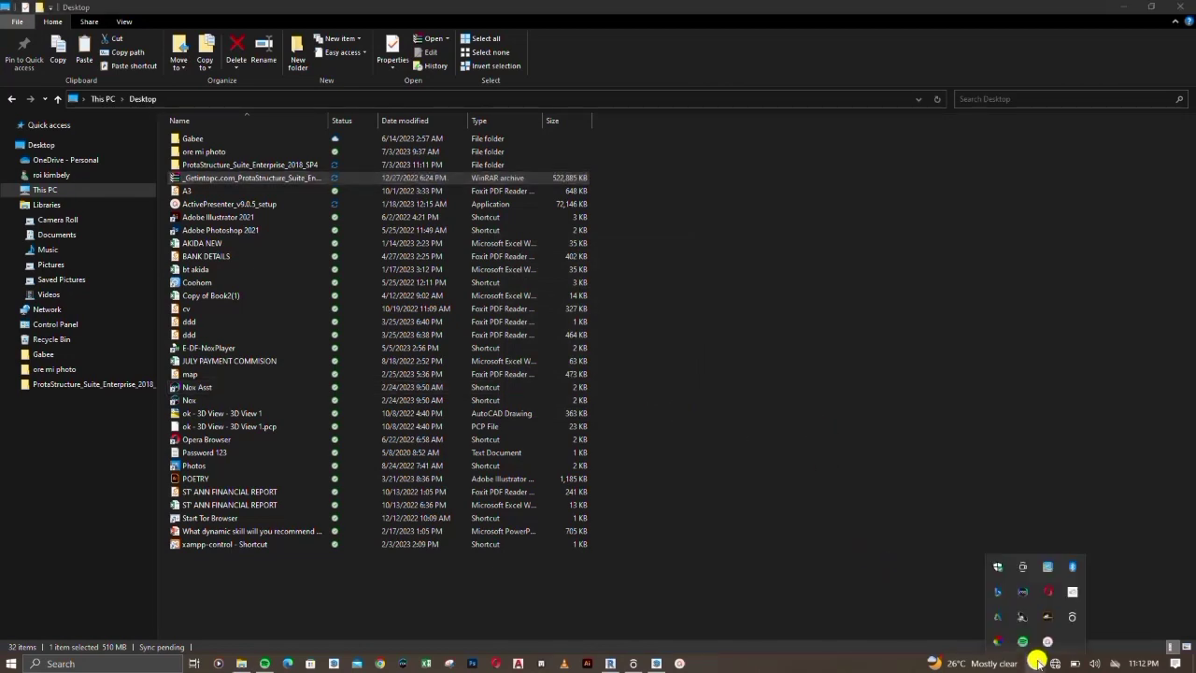
click(1035, 660)
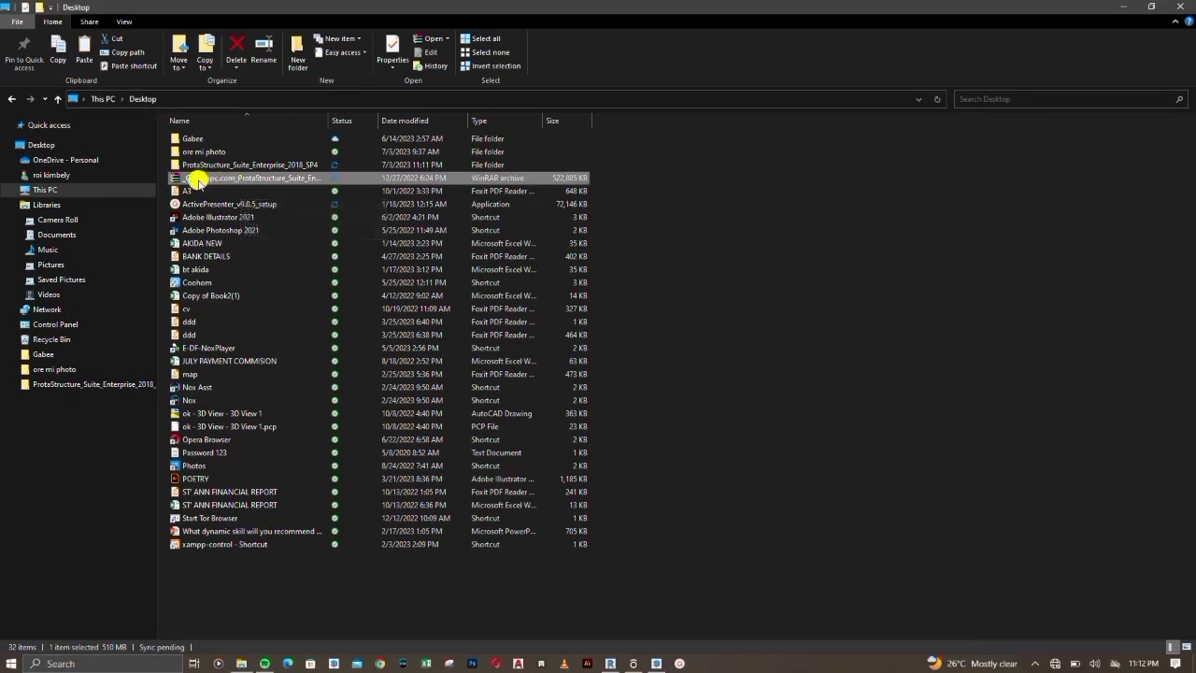
double_click(252, 164)
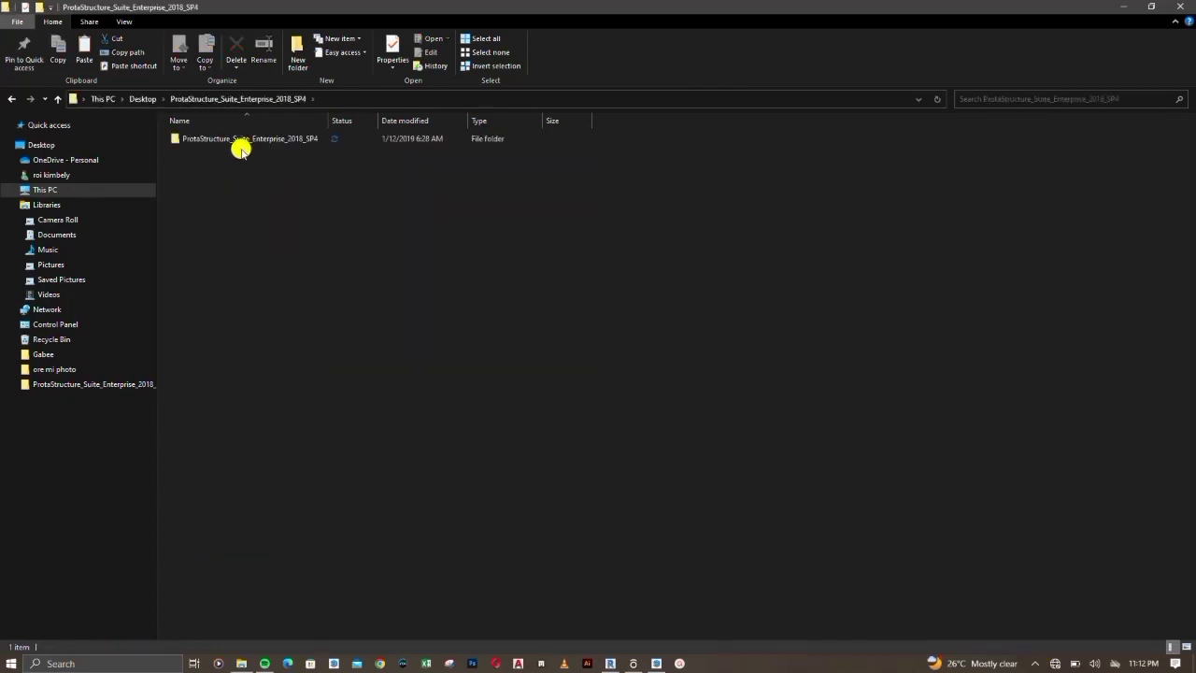
click(255, 137)
double_click(254, 138)
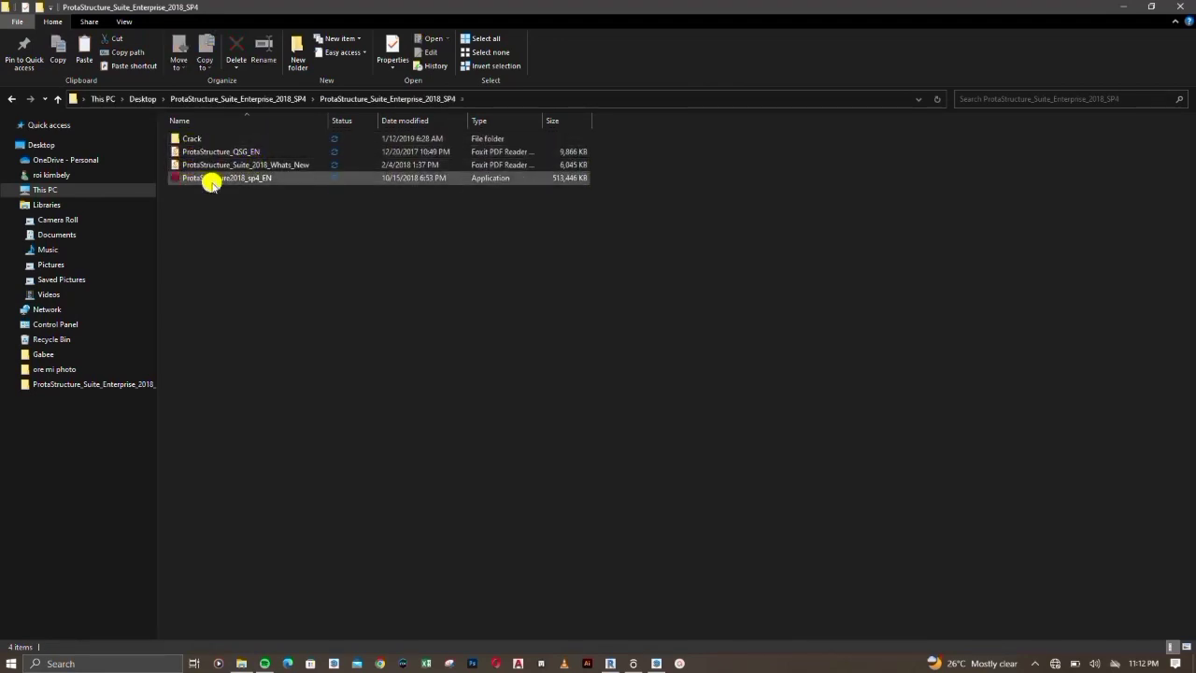
Launch the ProtaStructure2018_sp4_EN installer and cancel the low-space error
click(281, 176)
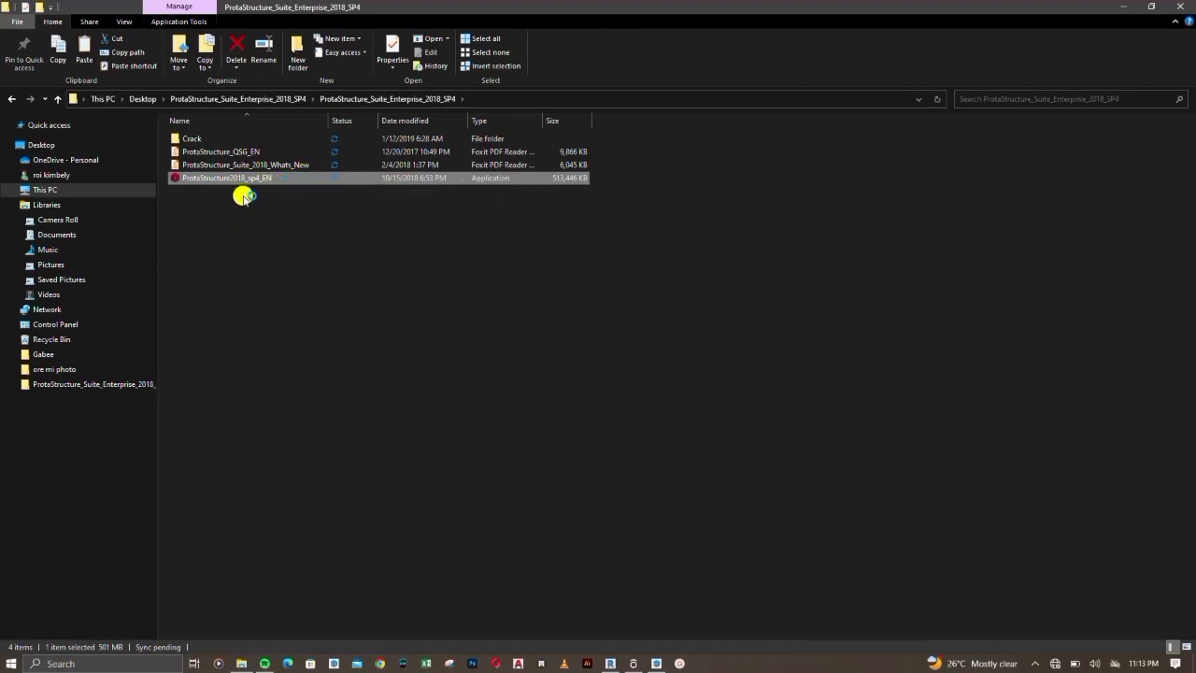
double_click(244, 183)
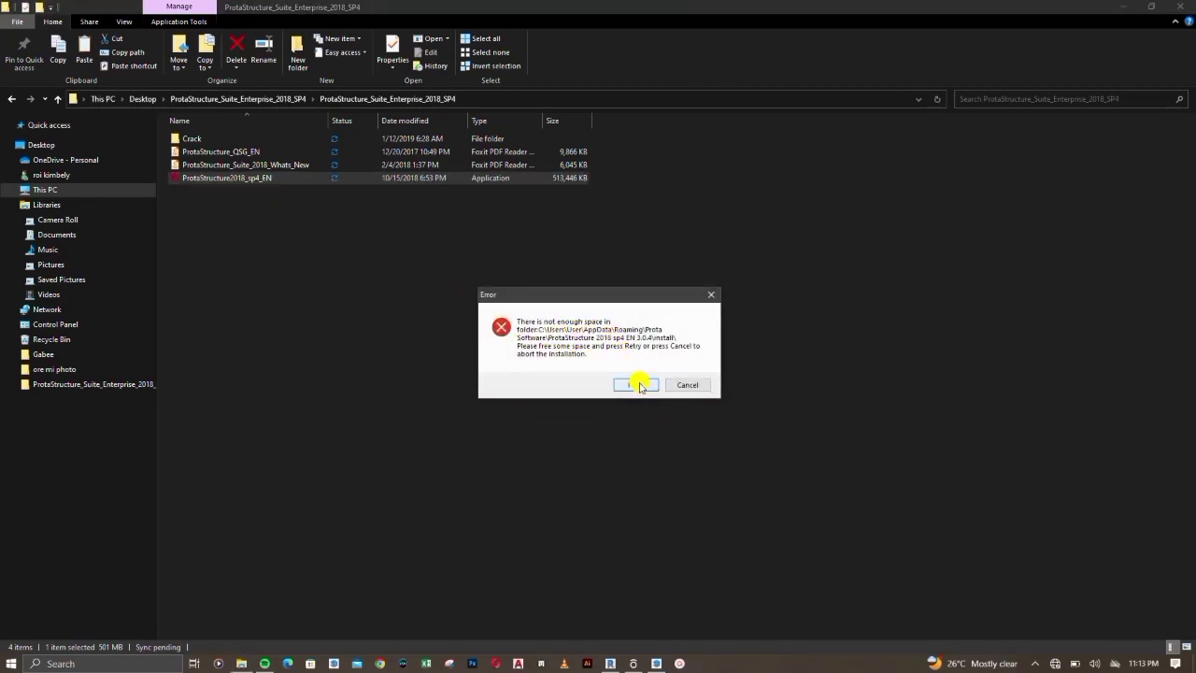
click(689, 385)
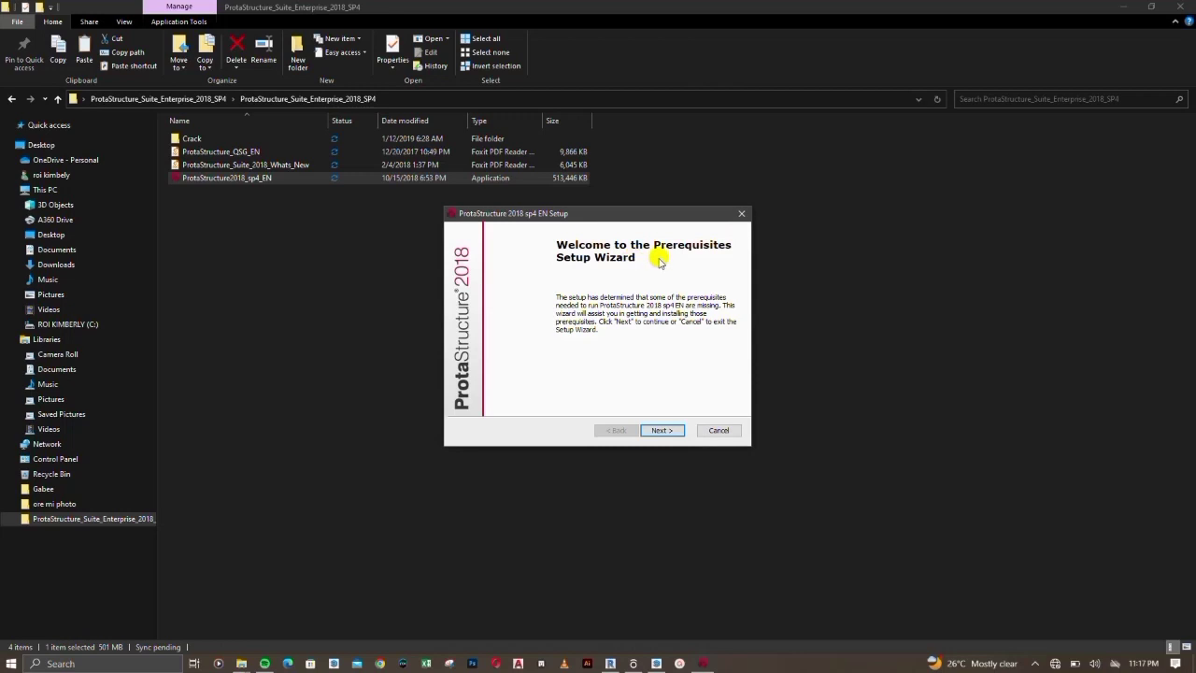
Go past the prerequisites welcome page and install the checked MSXML 4.0 Parser SP3
click(659, 431)
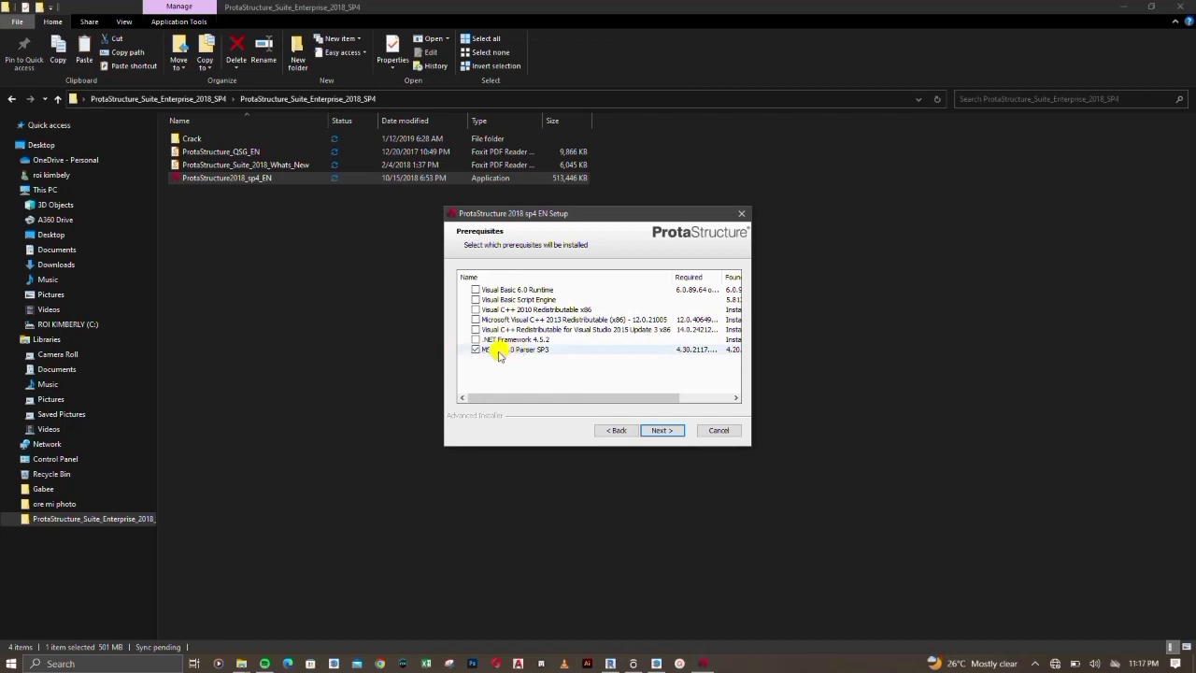
click(663, 429)
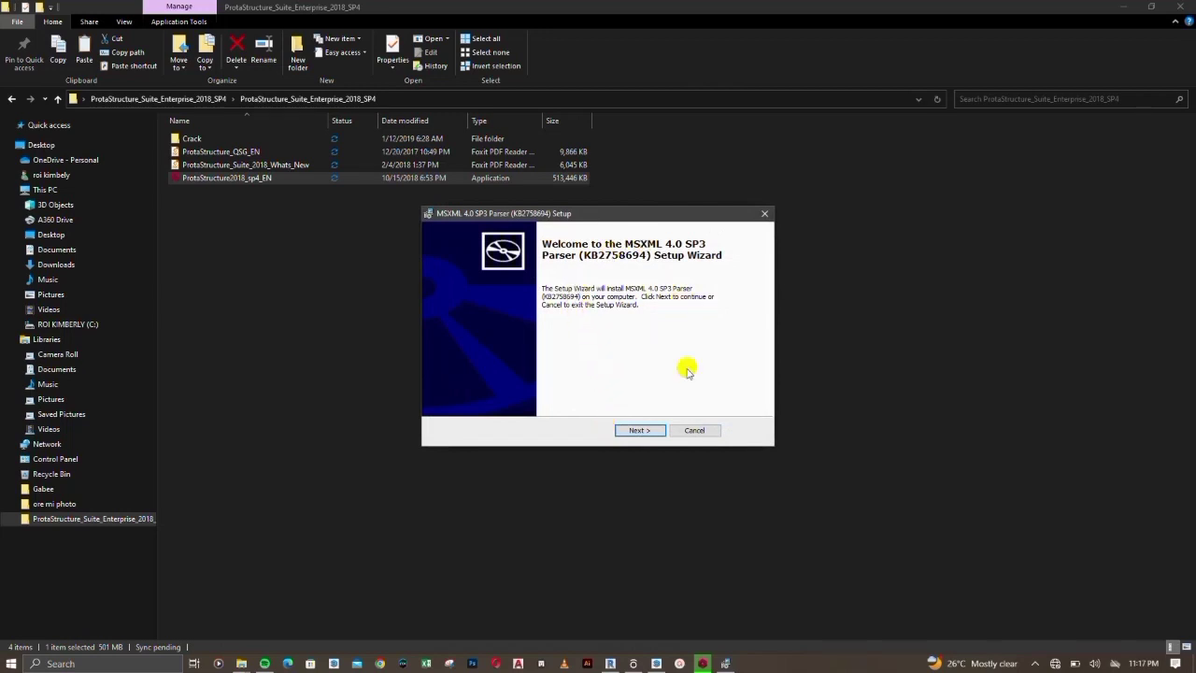
Accept the MSXML 4.0 SP3 licence, keep default customer info, choose Install Now, and finish
click(639, 431)
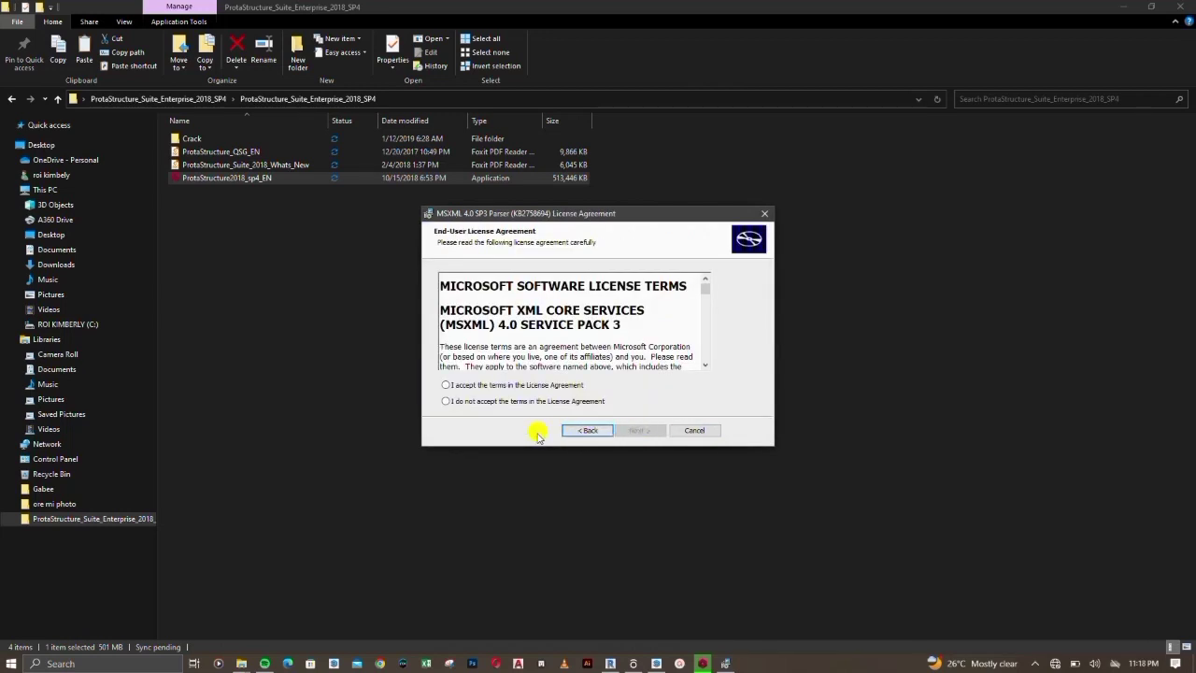
click(446, 386)
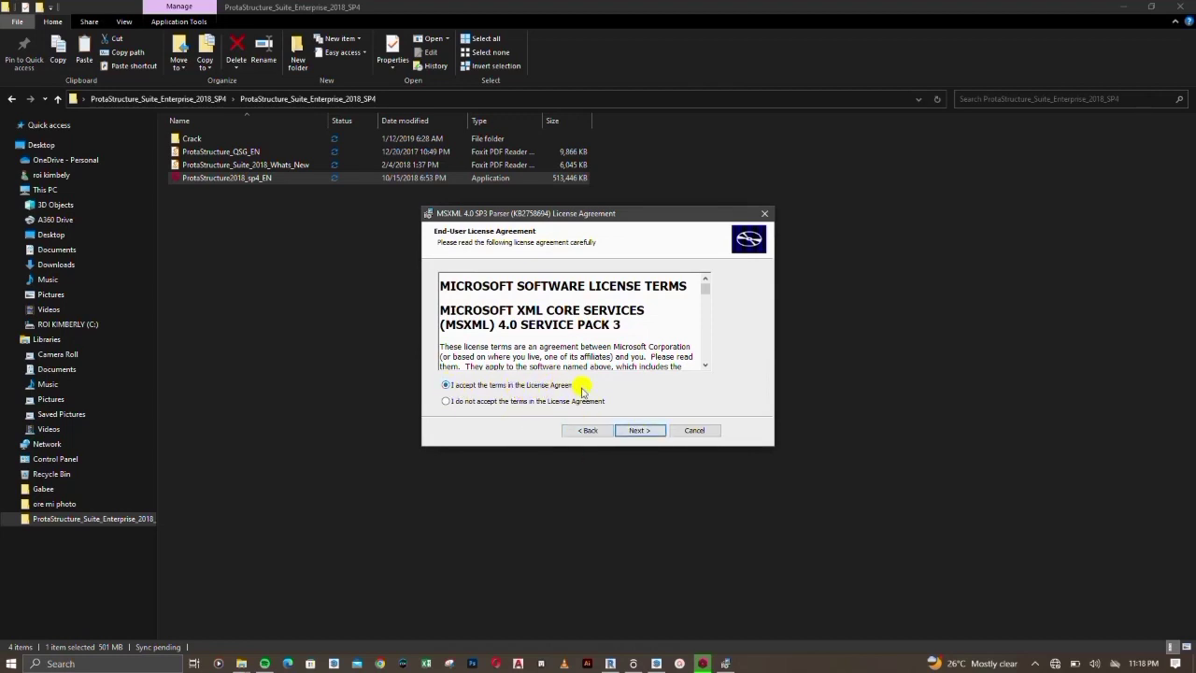
scroll(601, 293, down, 10)
scroll(601, 299, up, 10)
scroll(600, 299, down, 5)
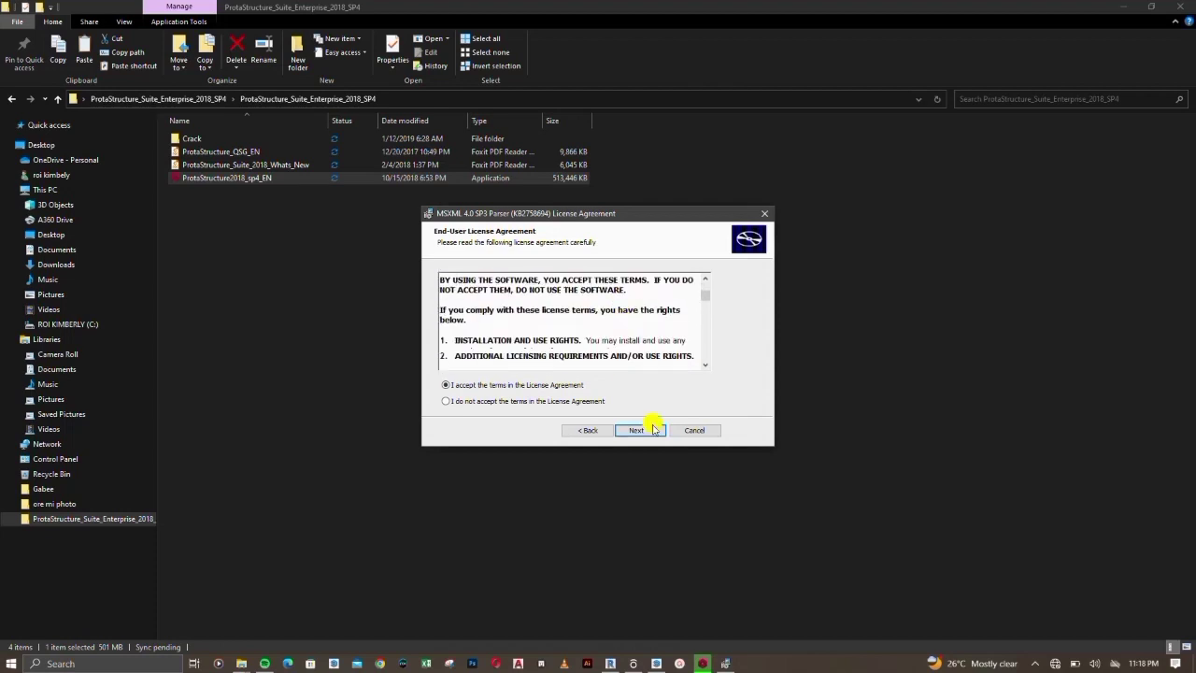
click(641, 430)
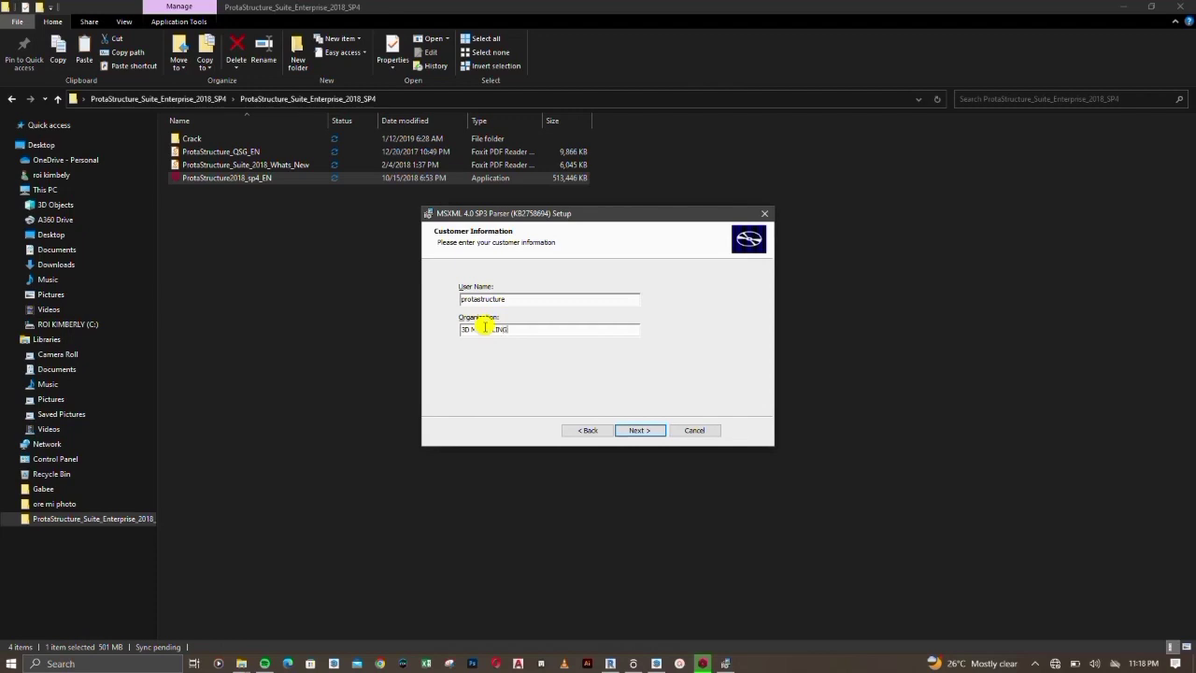
click(640, 430)
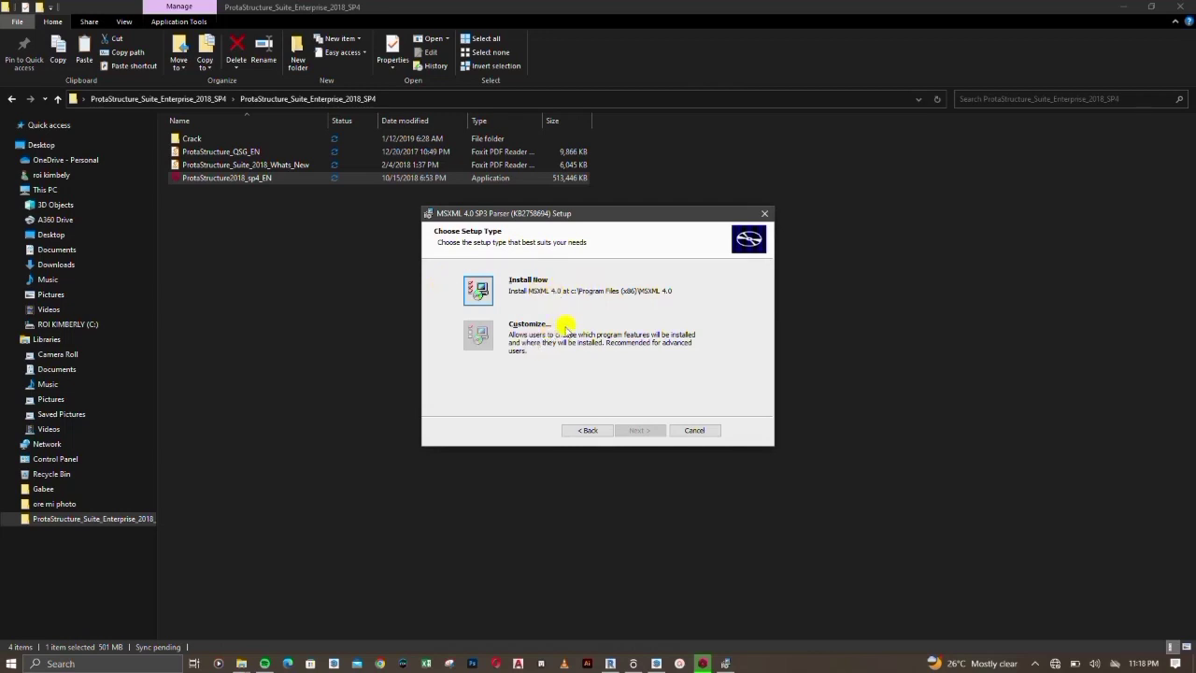
click(477, 291)
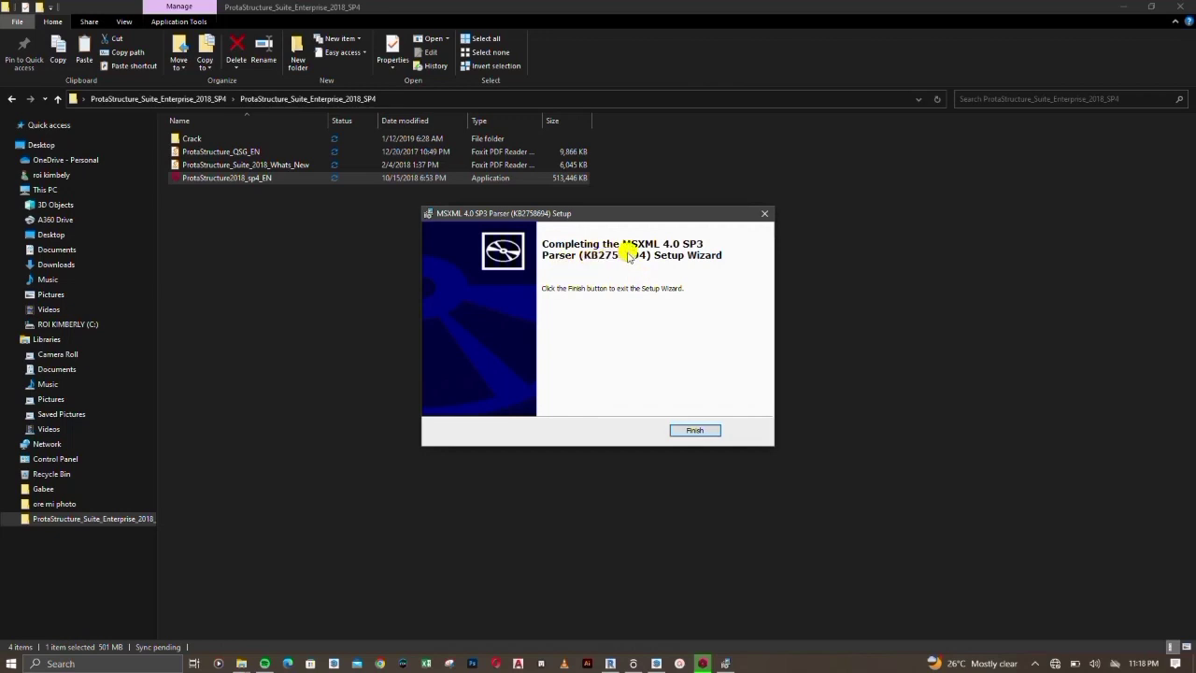
click(707, 435)
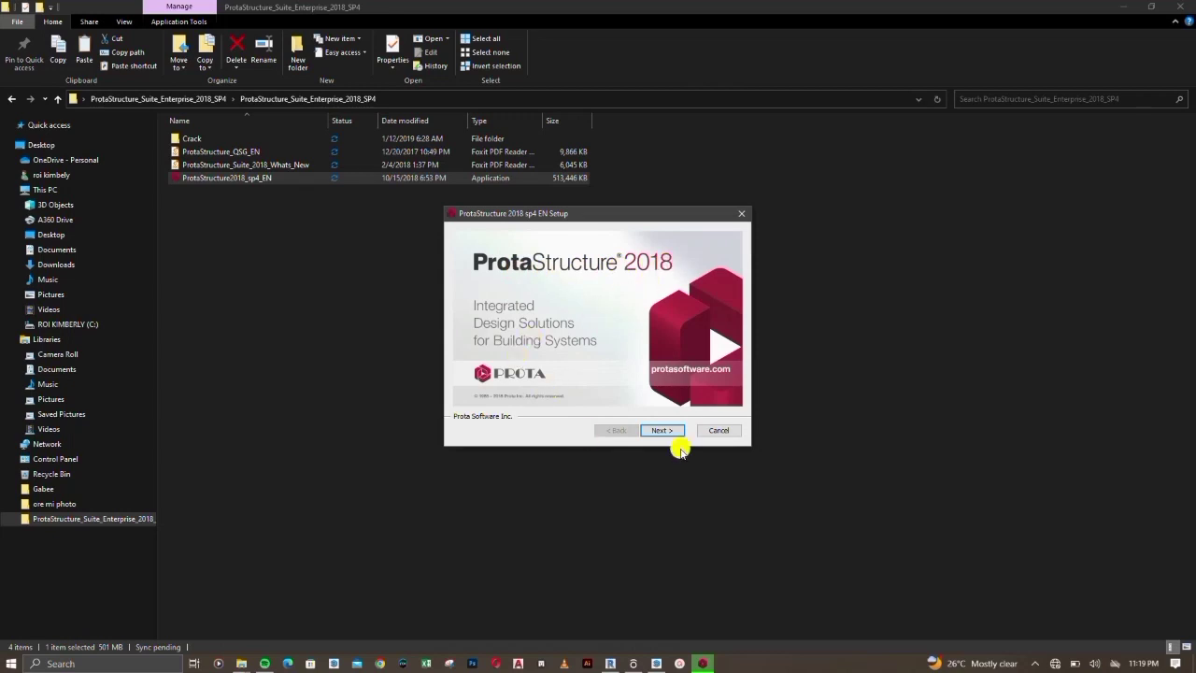
Accept the ProtaStructure 2018 licence agreement and continue to User Information
click(658, 430)
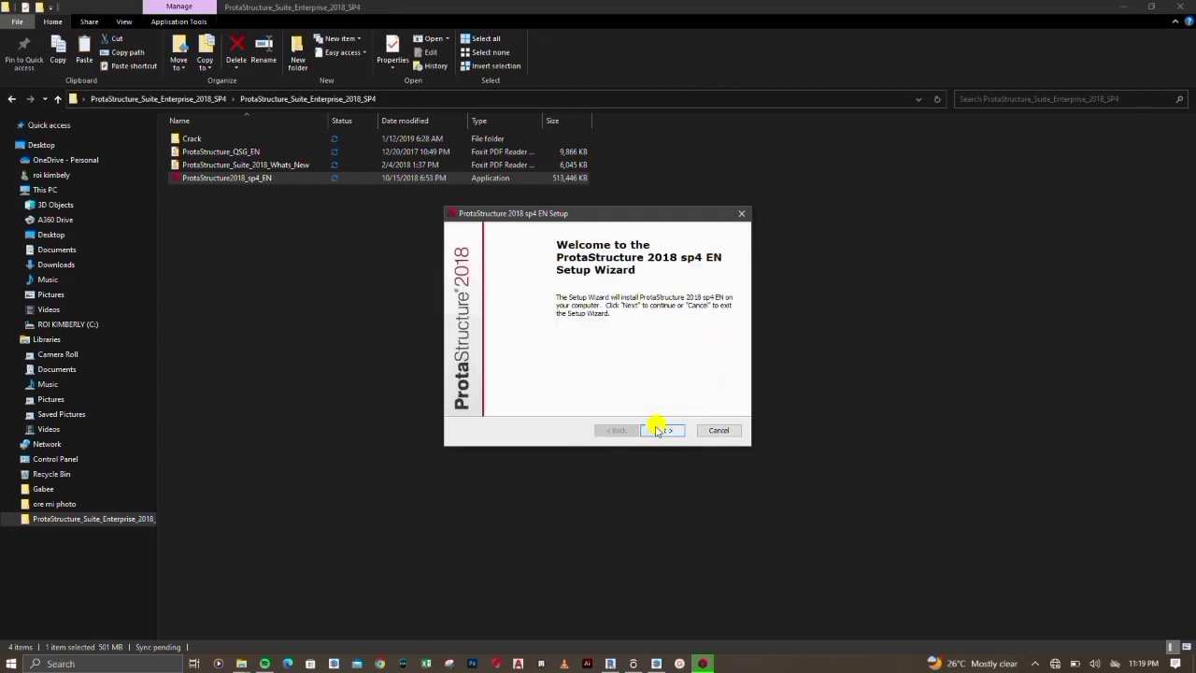
click(663, 431)
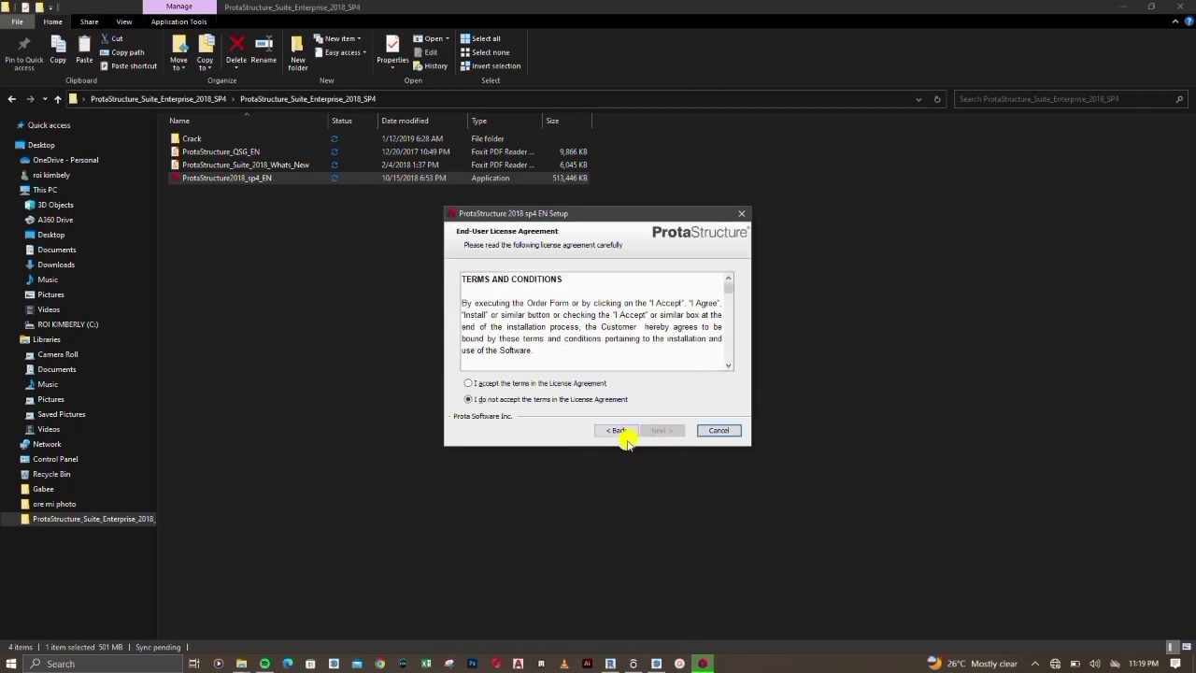
scroll(560, 311, down, 3)
scroll(559, 310, up, 3)
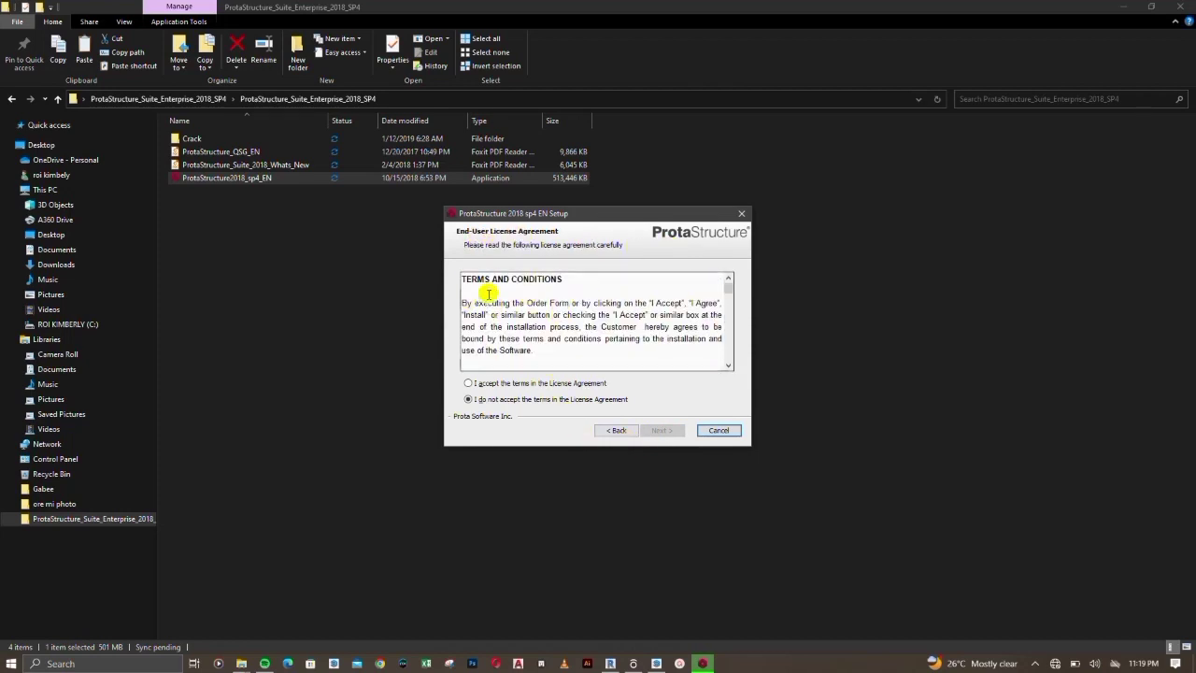
scroll(615, 309, down, 4)
scroll(615, 309, down, 3)
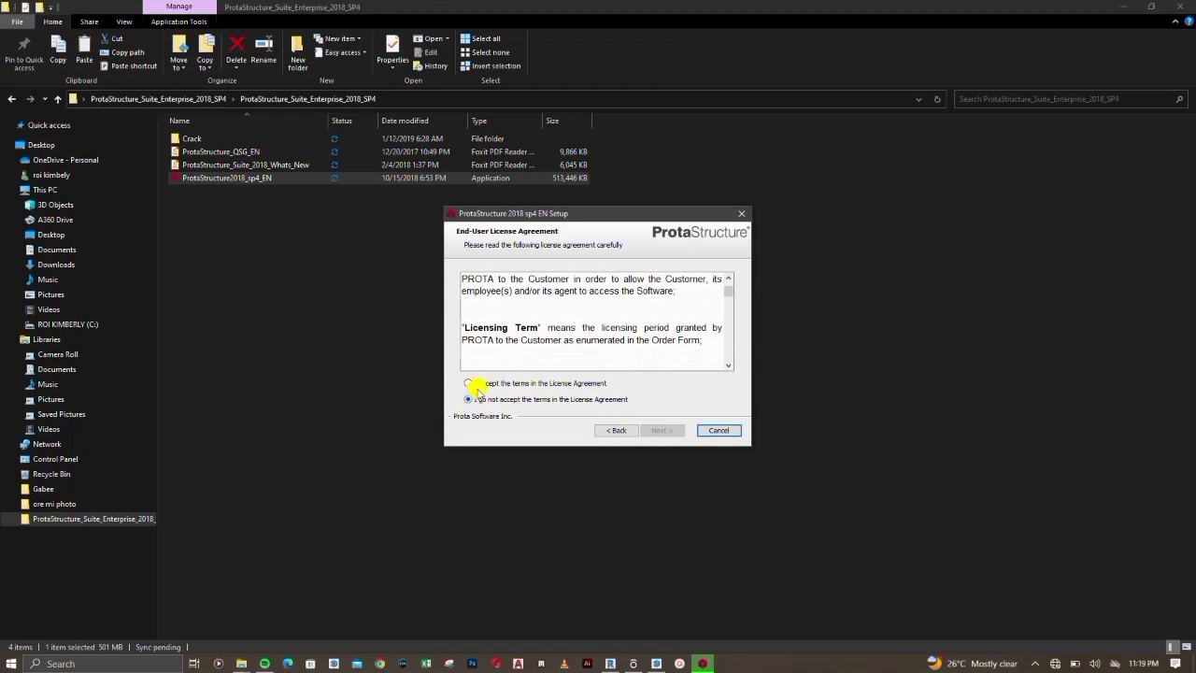
click(469, 383)
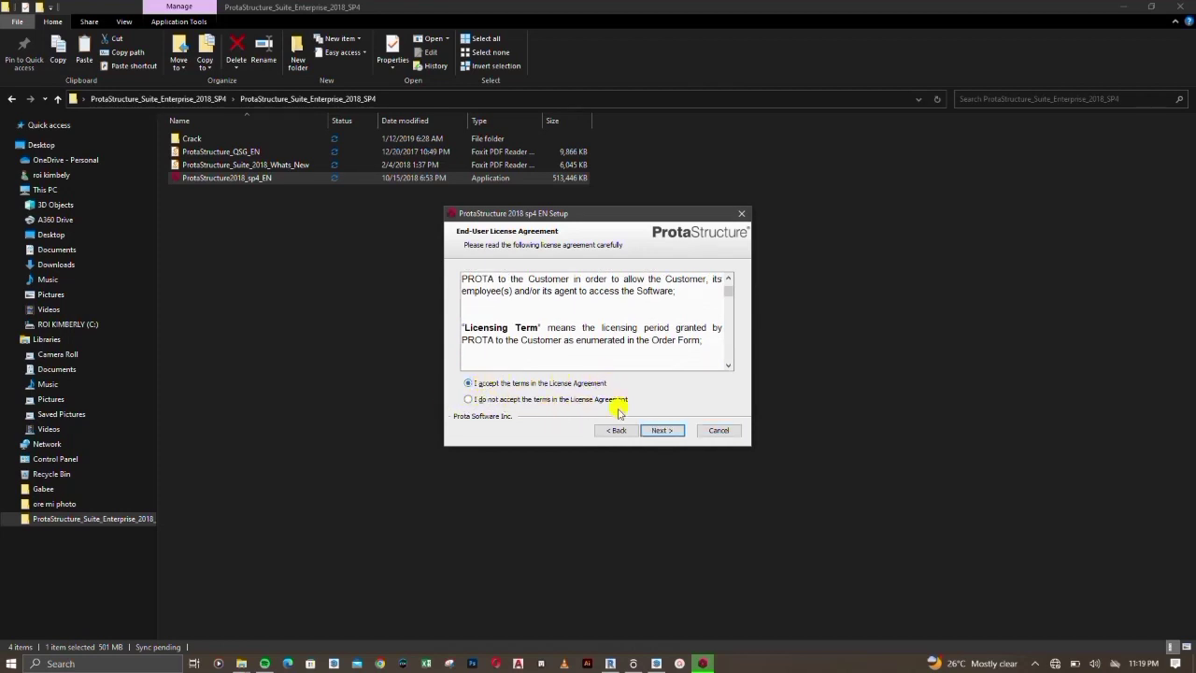
click(662, 430)
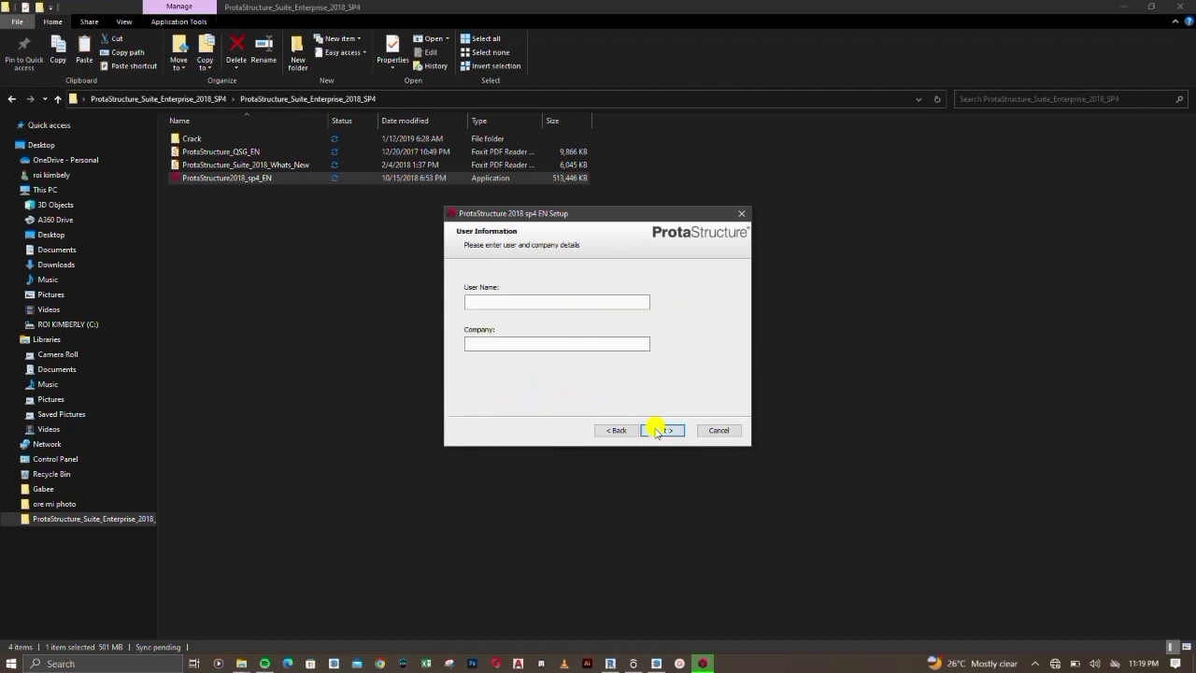
Enter user name PROTASTRUCTURE and company PROTASTRUCTURE MASTERCLASS
click(509, 306)
text(ROTAS)
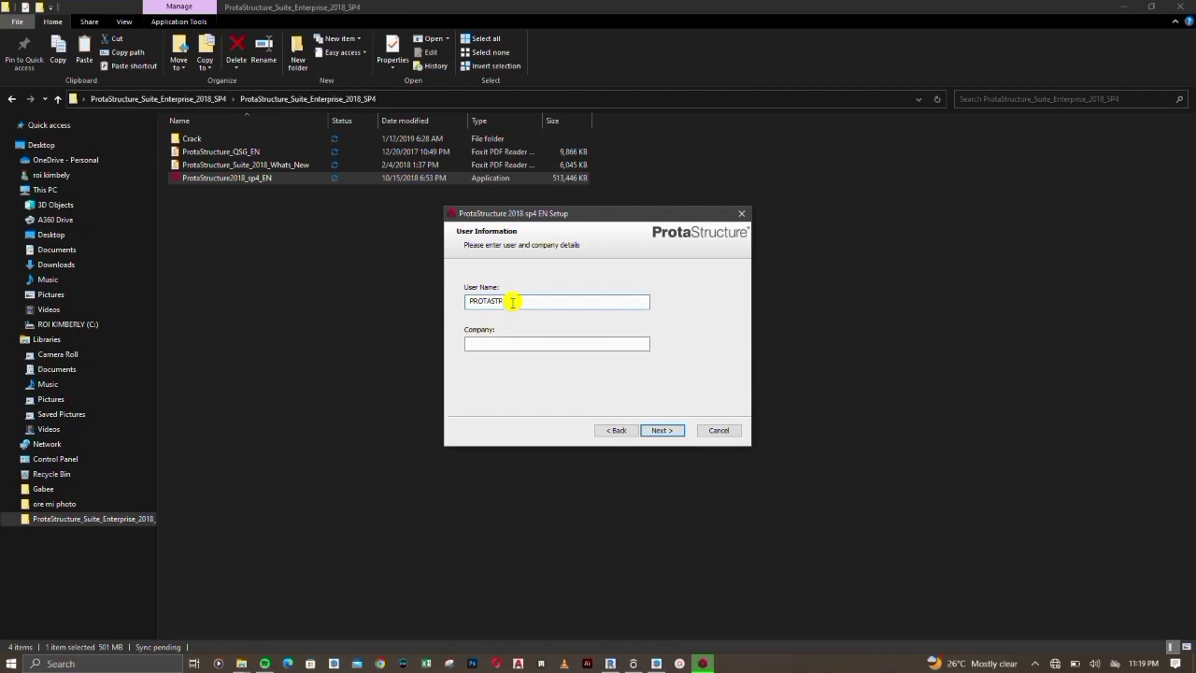
text(TRUCTURE)
click(505, 342)
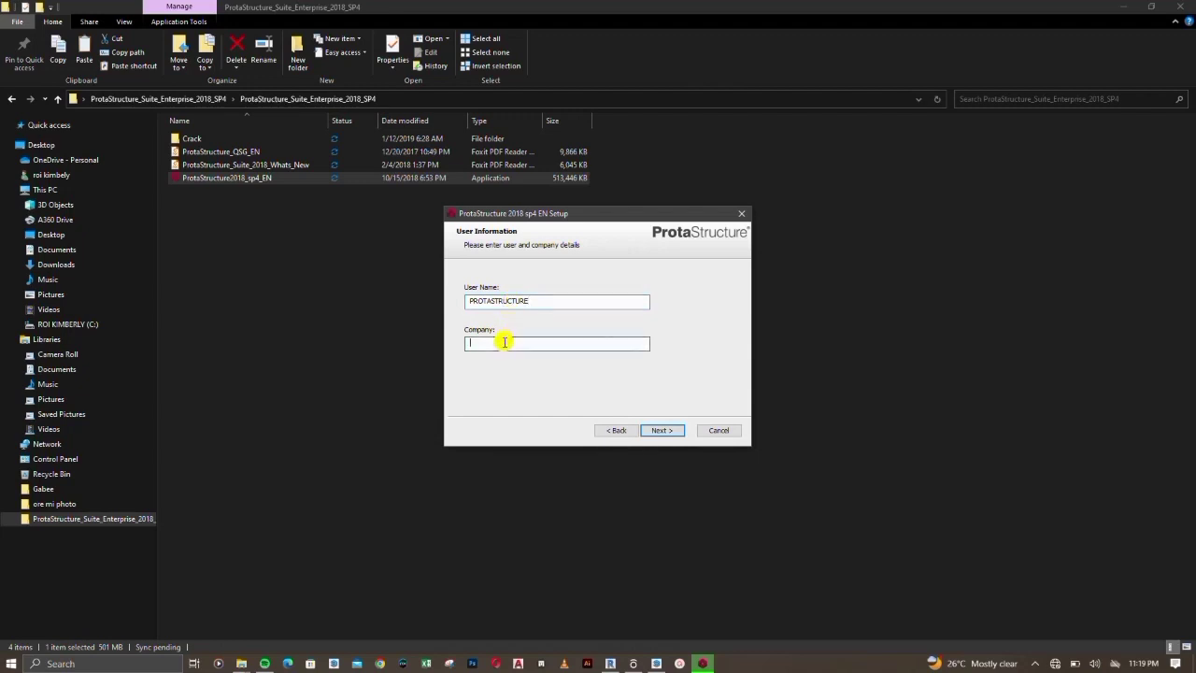
text(3D MO)
key(BackSpace)
key(BackSpace)
key(BackSpace)
key(BackSpace)
key(BackSpace)
key(BackSpace)
text(PROTASTRUCTURE MASTERCLASS)
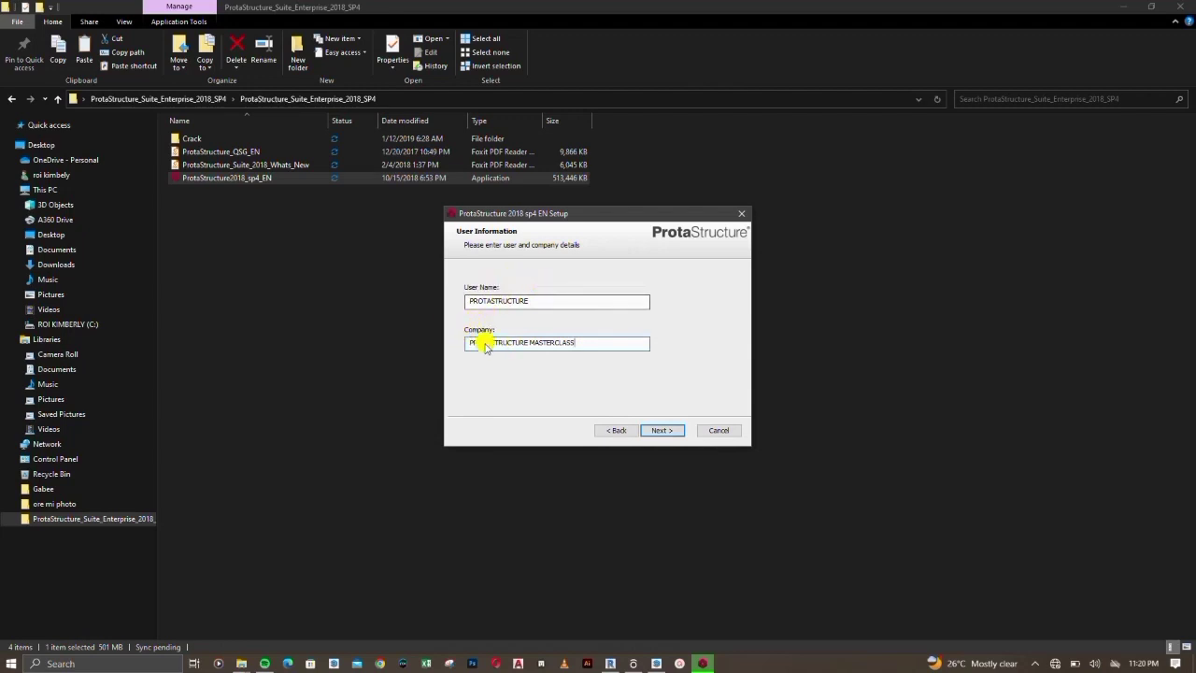
Keep the default install folder and network licence settings, then start installing ProtaStructure 2018 sp4 EN
click(667, 432)
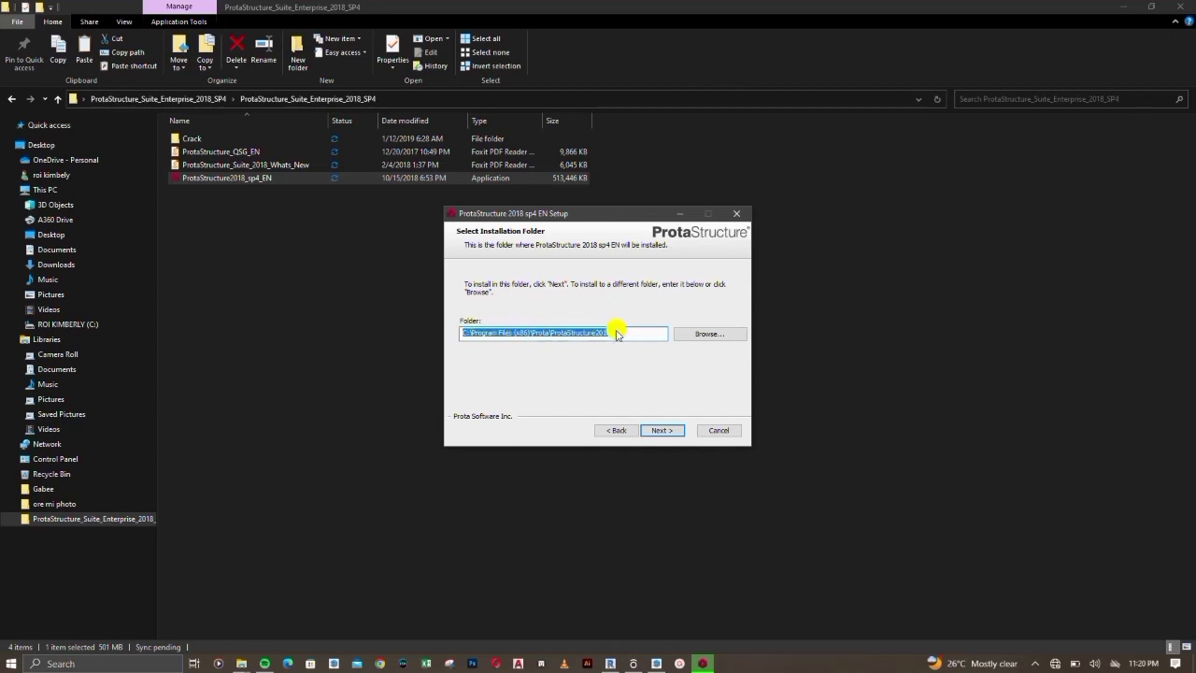
click(669, 430)
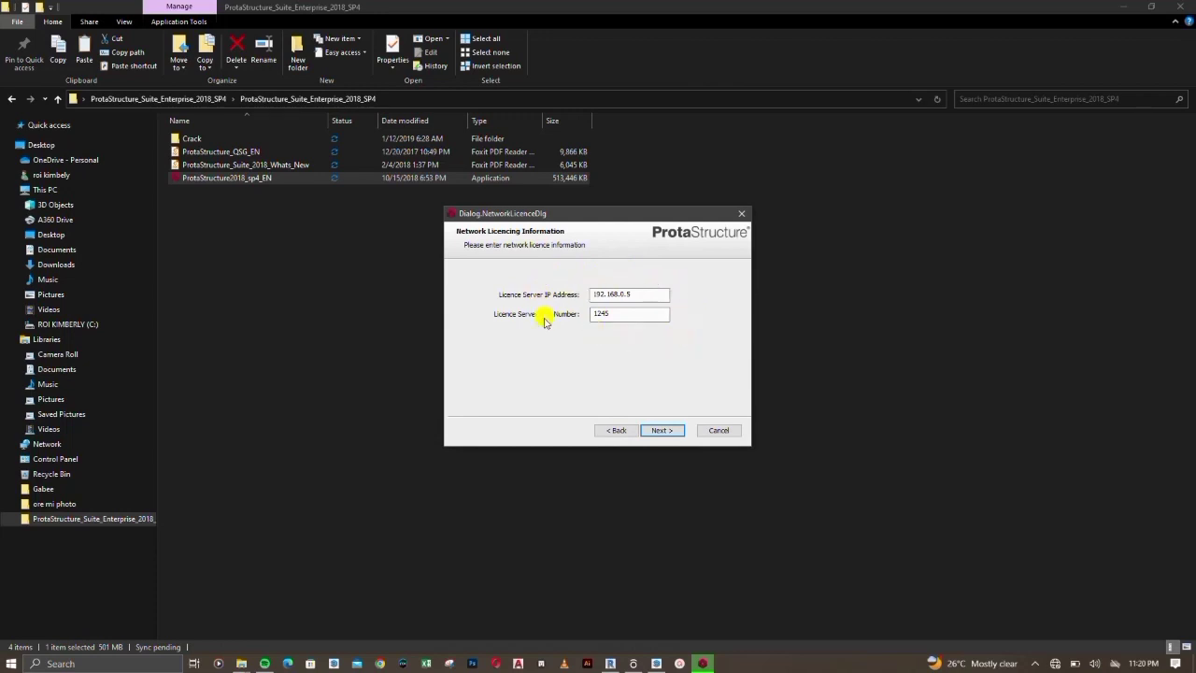
click(658, 432)
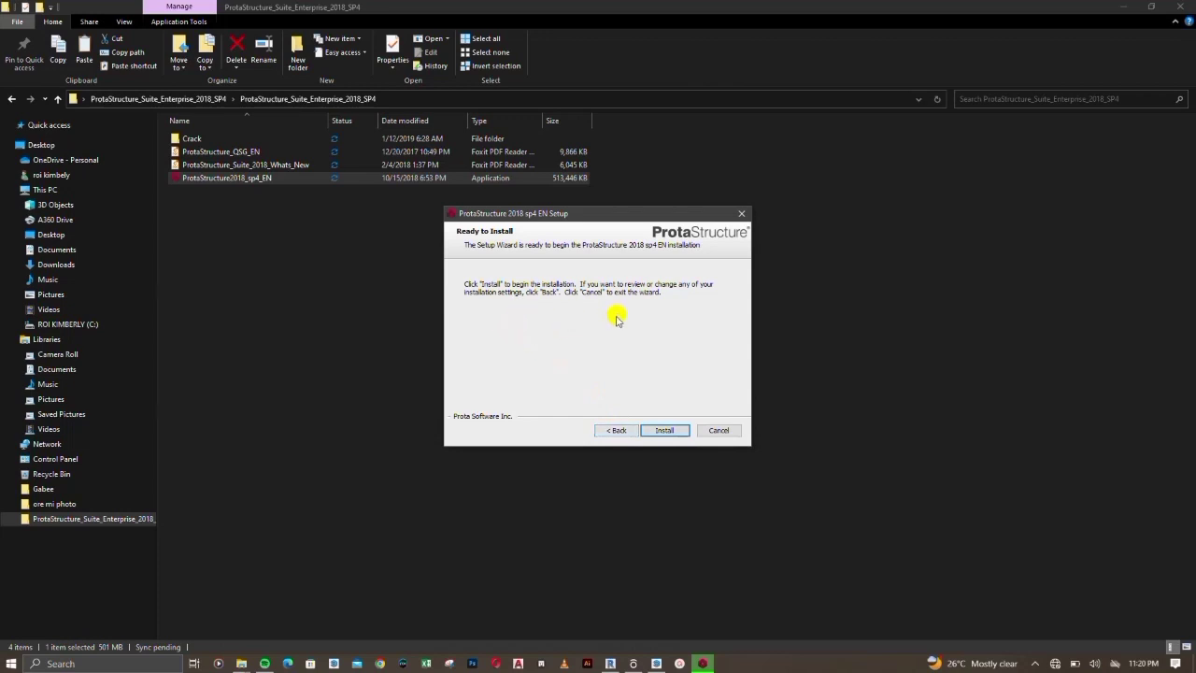
click(663, 432)
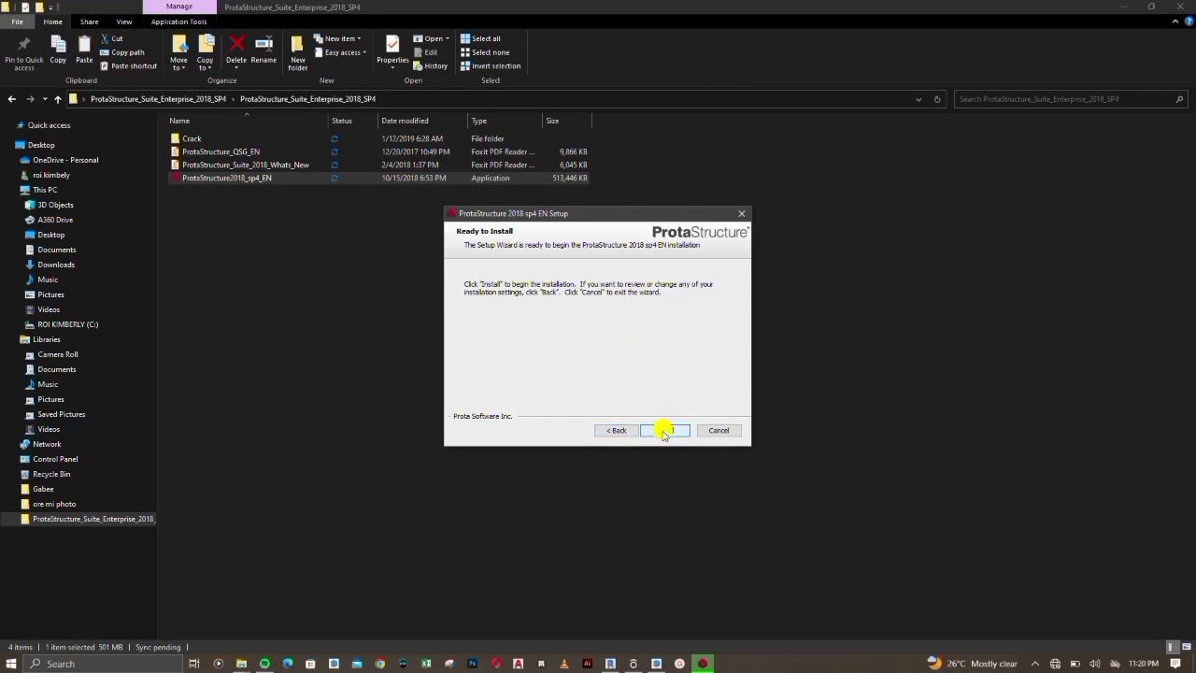
click(660, 431)
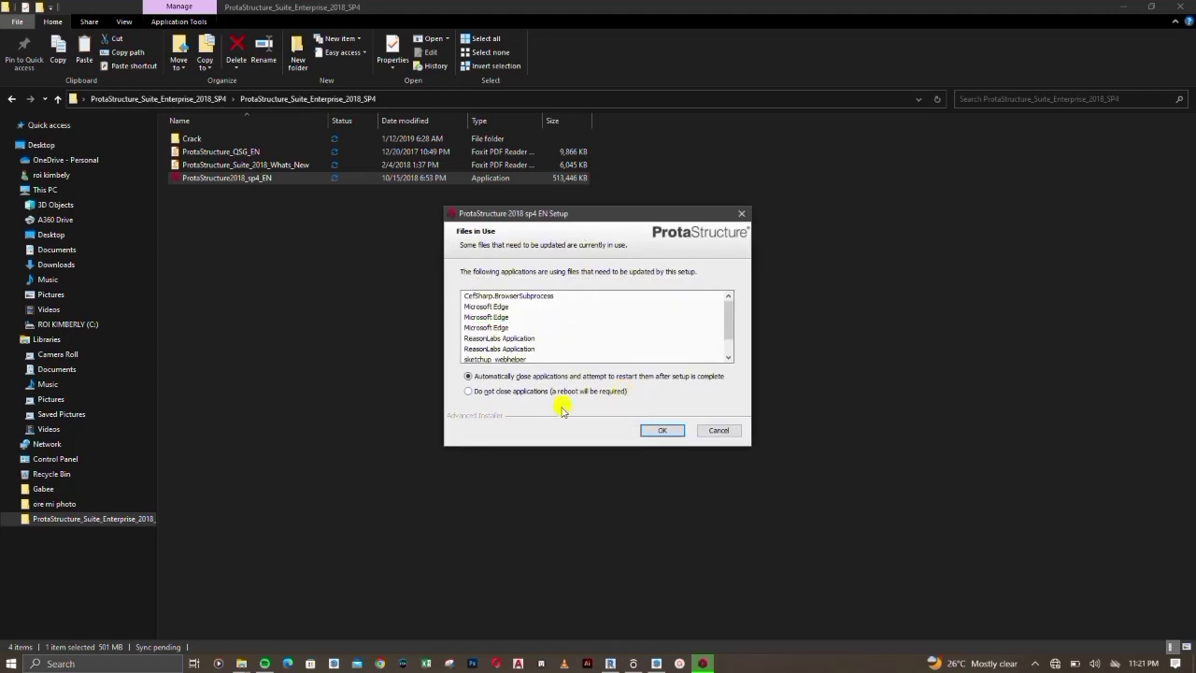
In Files in Use, choose 'Do not close applications', accepting a later reboot
click(529, 392)
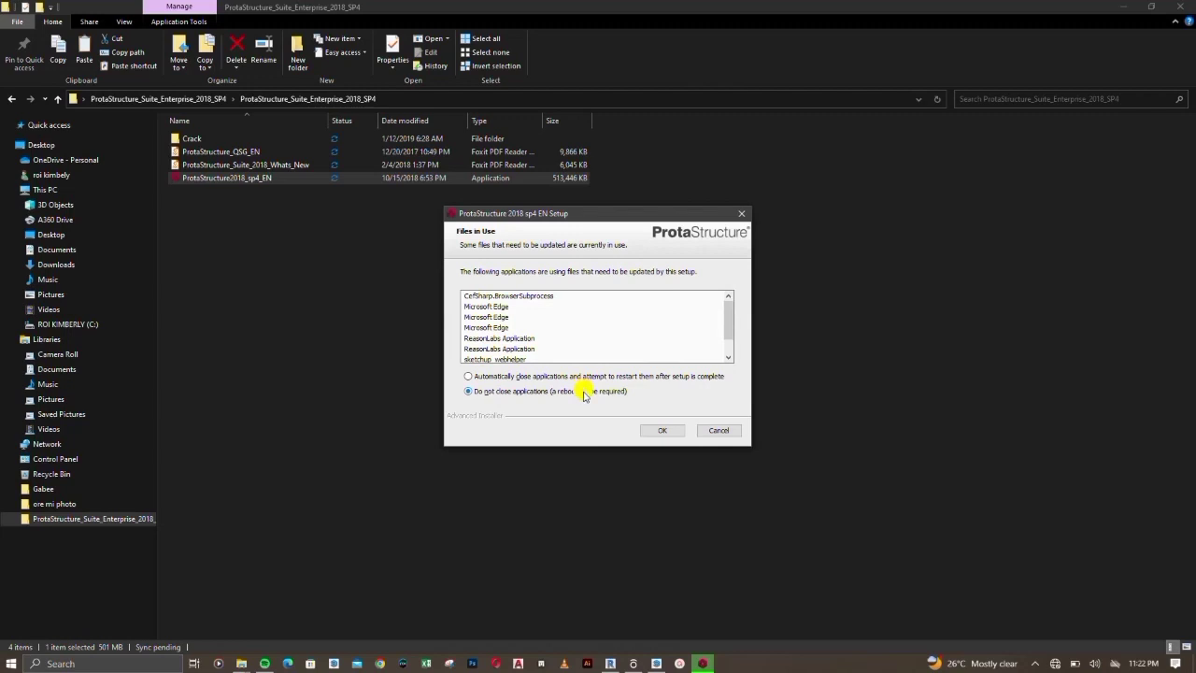
Confirm the Files in Use choice so installation proceeds to the VectorDraw FileConverter setup
click(661, 430)
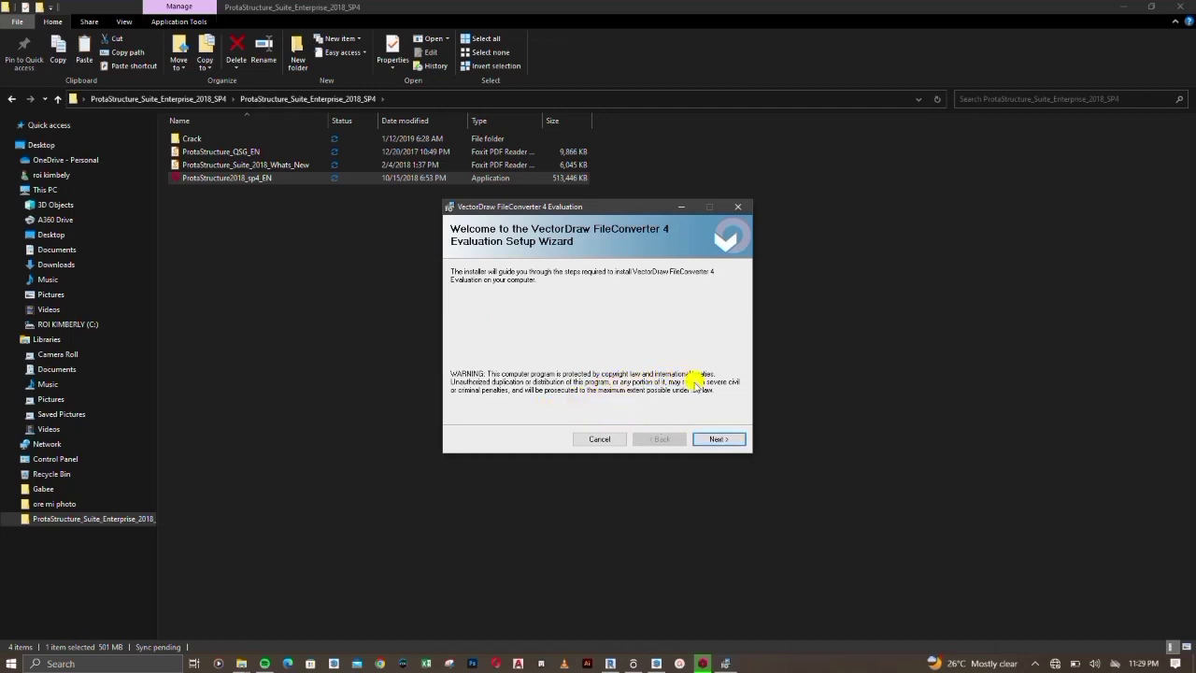
Agree to the VectorDraw licence and install FileConverter 4 Evaluation into the default folder
click(718, 440)
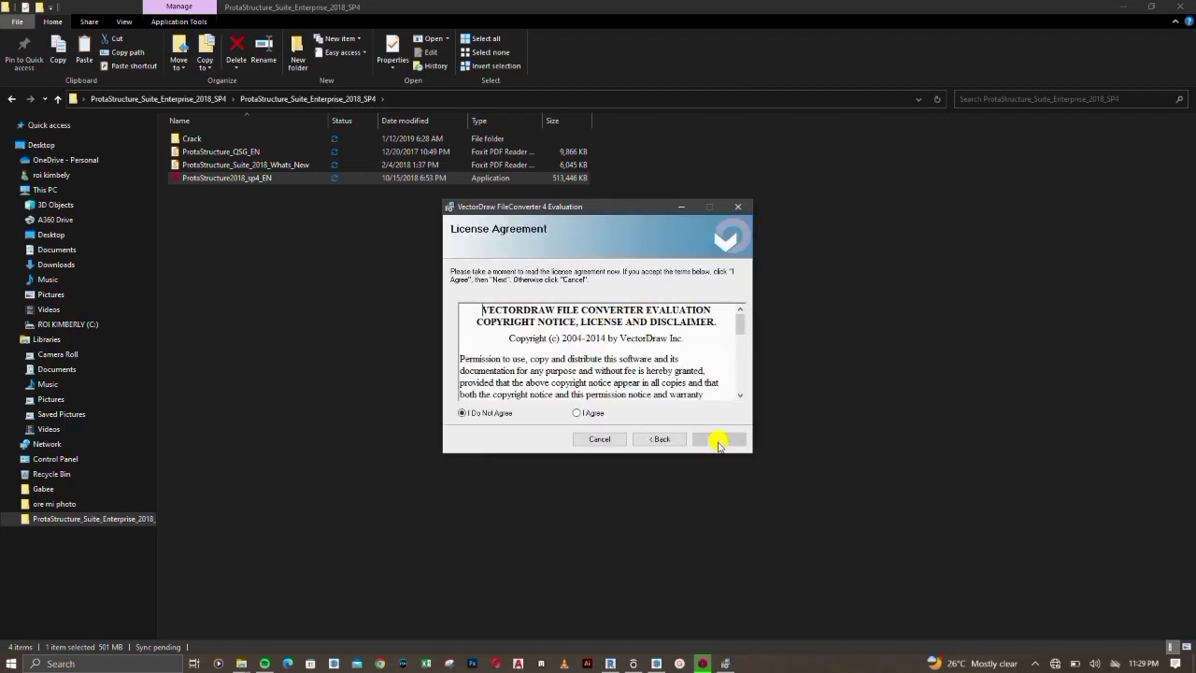
click(579, 414)
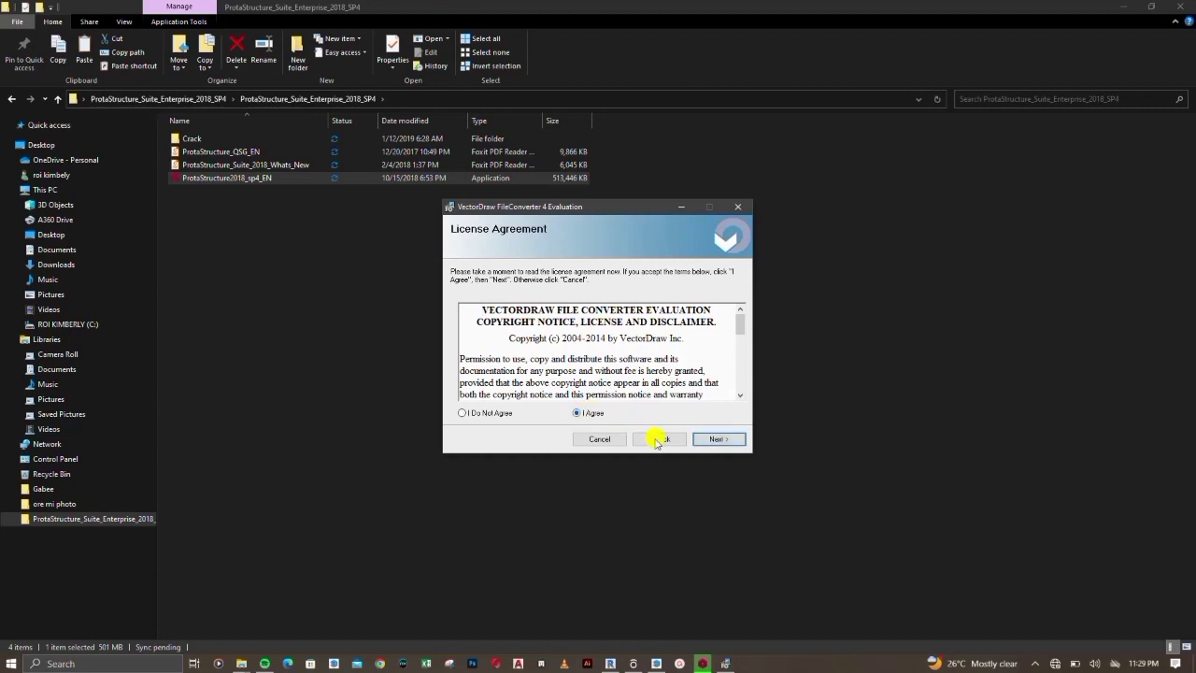
click(725, 440)
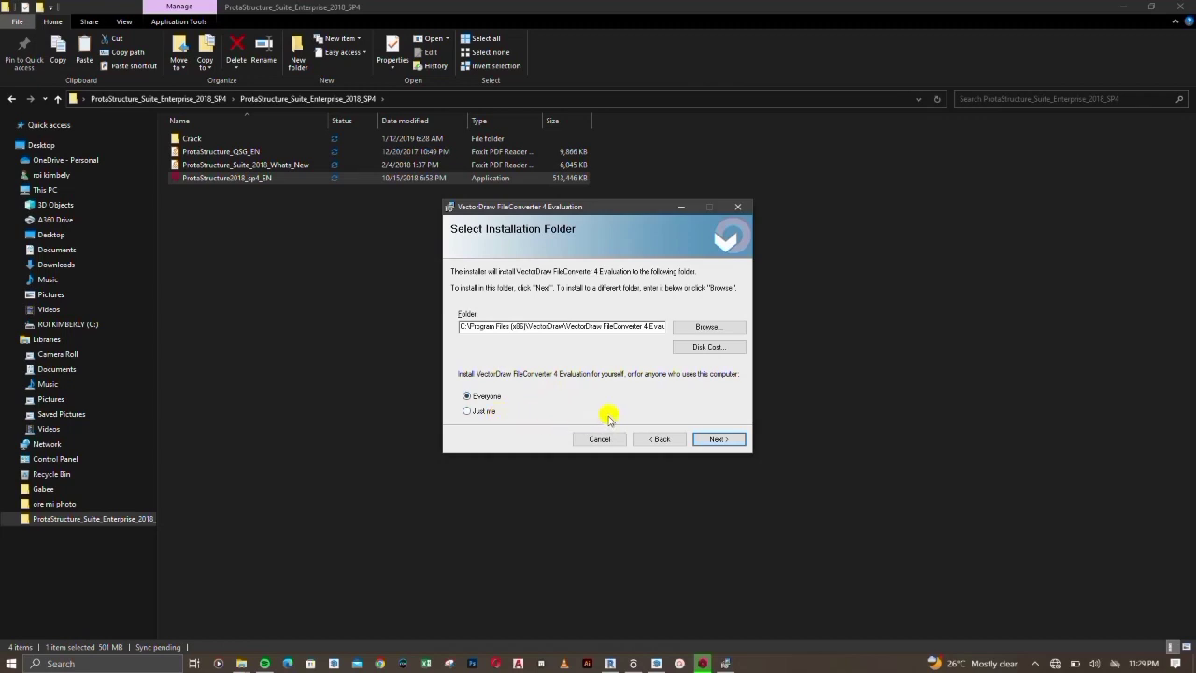
click(713, 439)
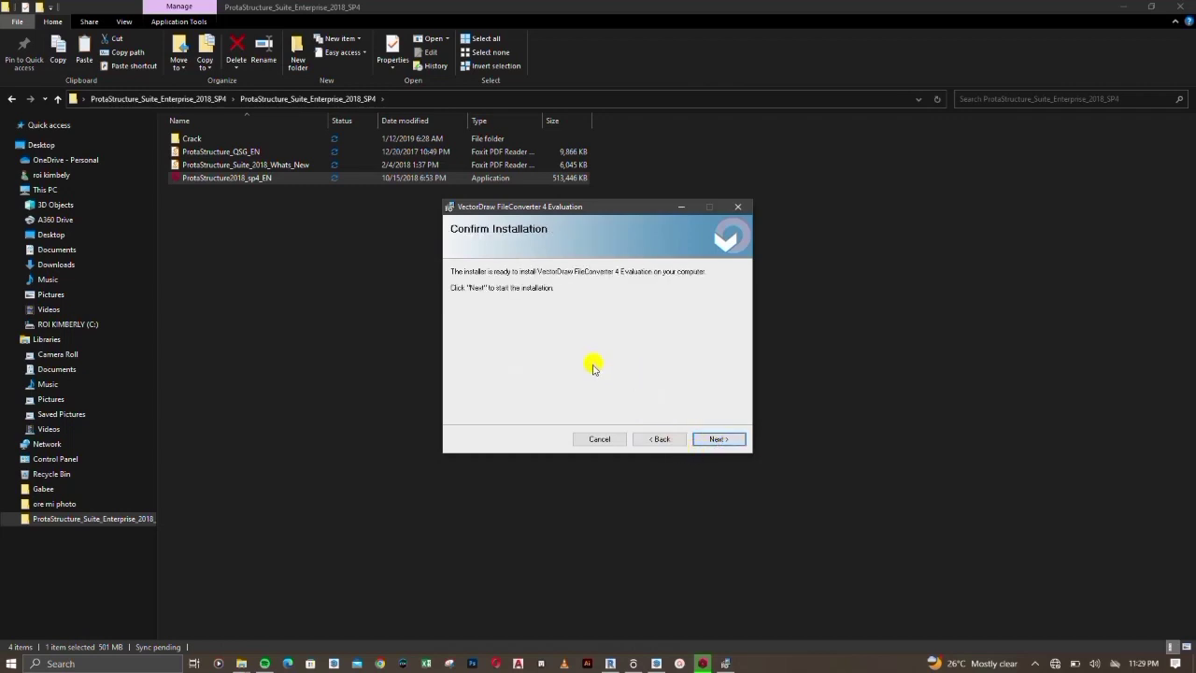
click(718, 439)
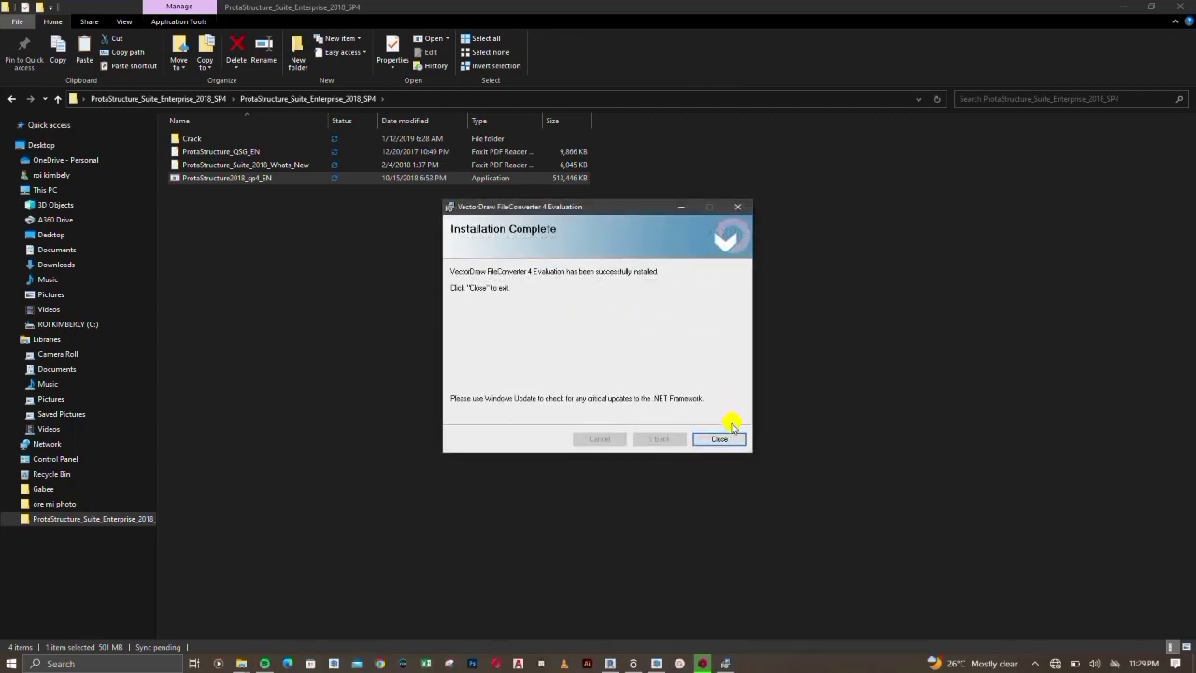
Close the VectorDraw installer, finish the ProtaStructure wizard, and decline the immediate restart
click(718, 437)
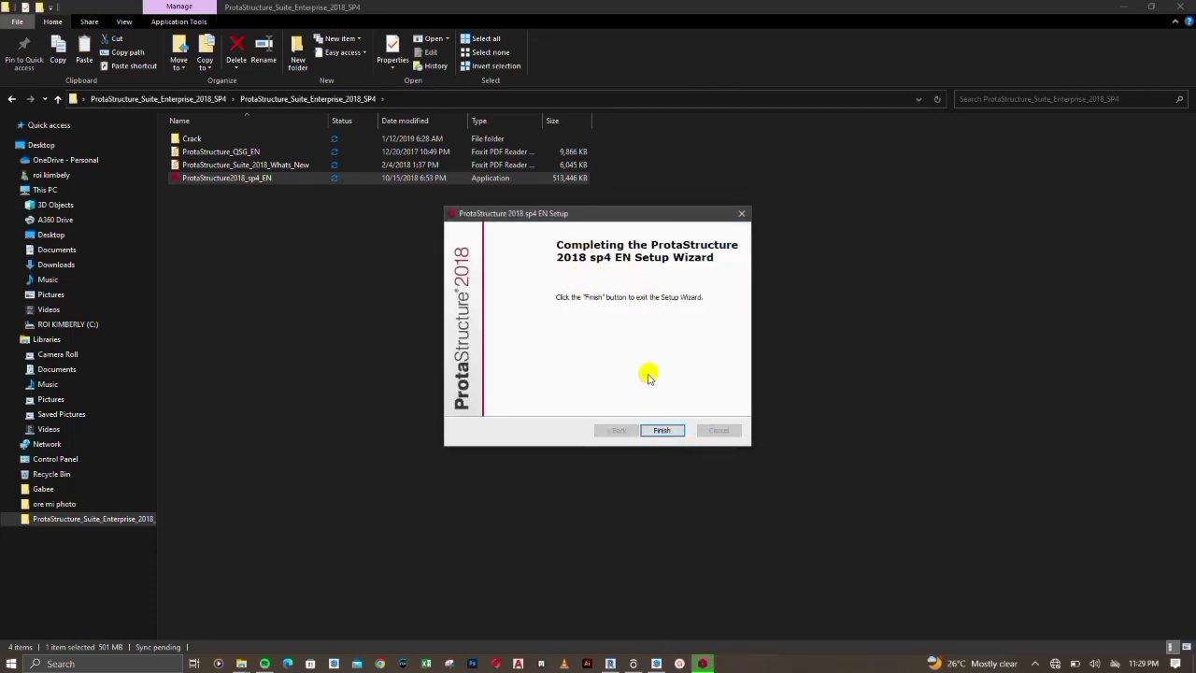
click(663, 430)
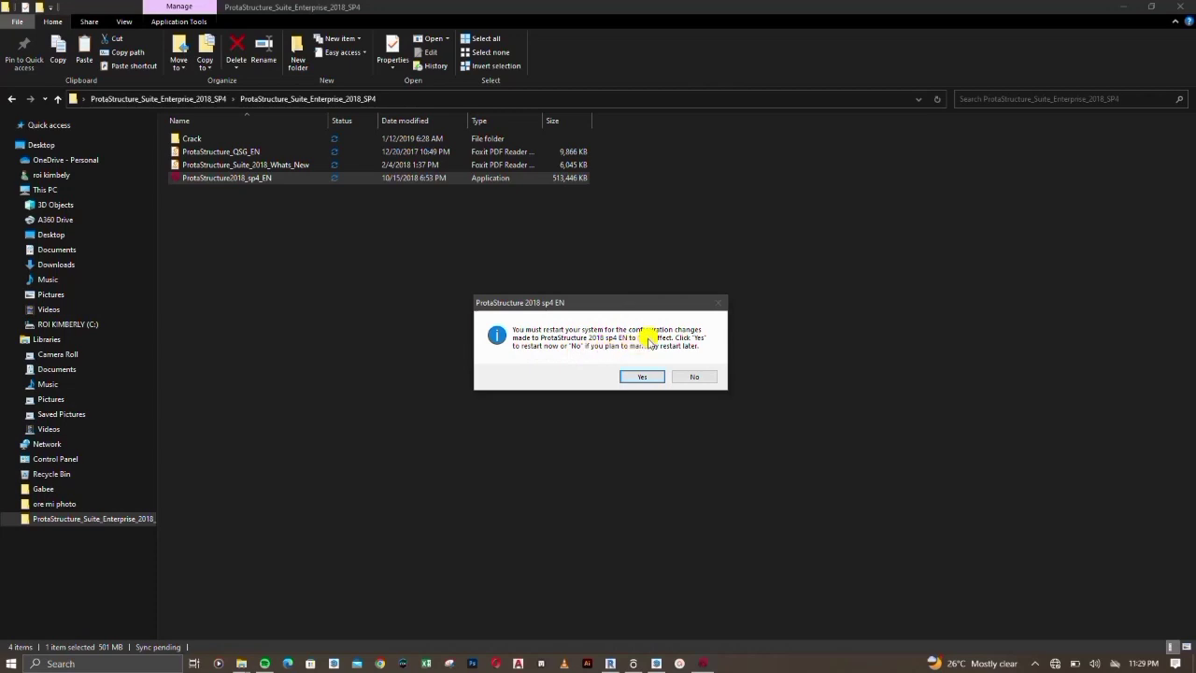
click(696, 377)
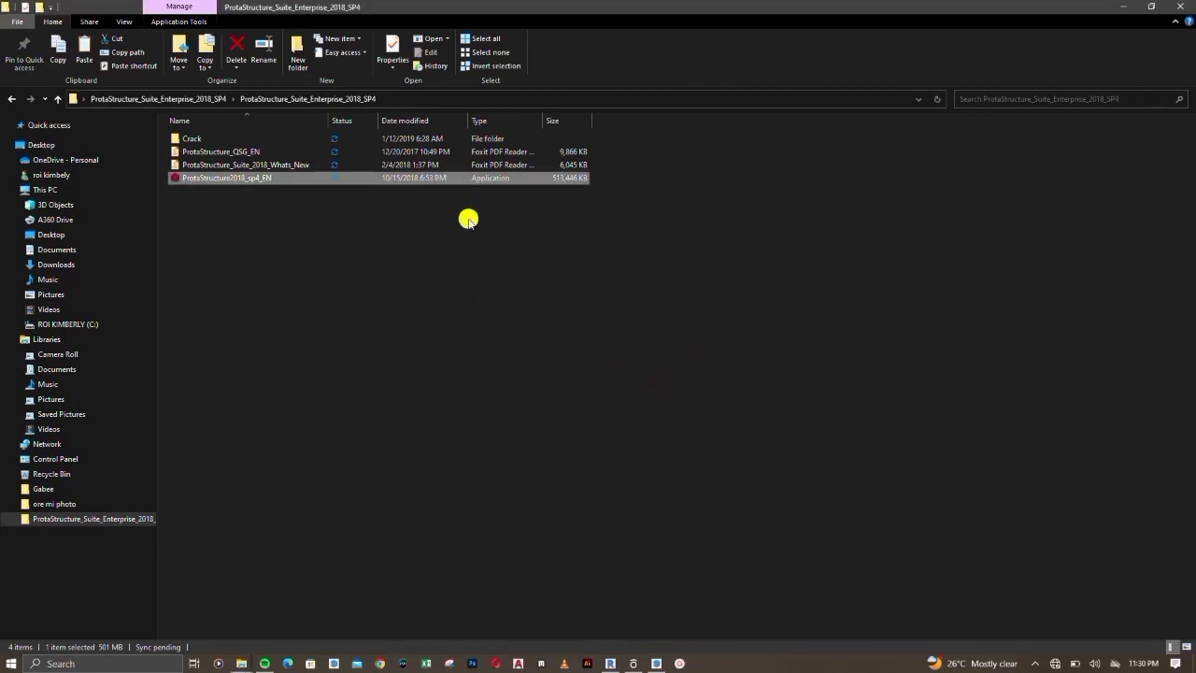
Look inside the Crack folder, then switch to Desktop and select the ProtaStructure 2018 EN shortcut
double_click(259, 140)
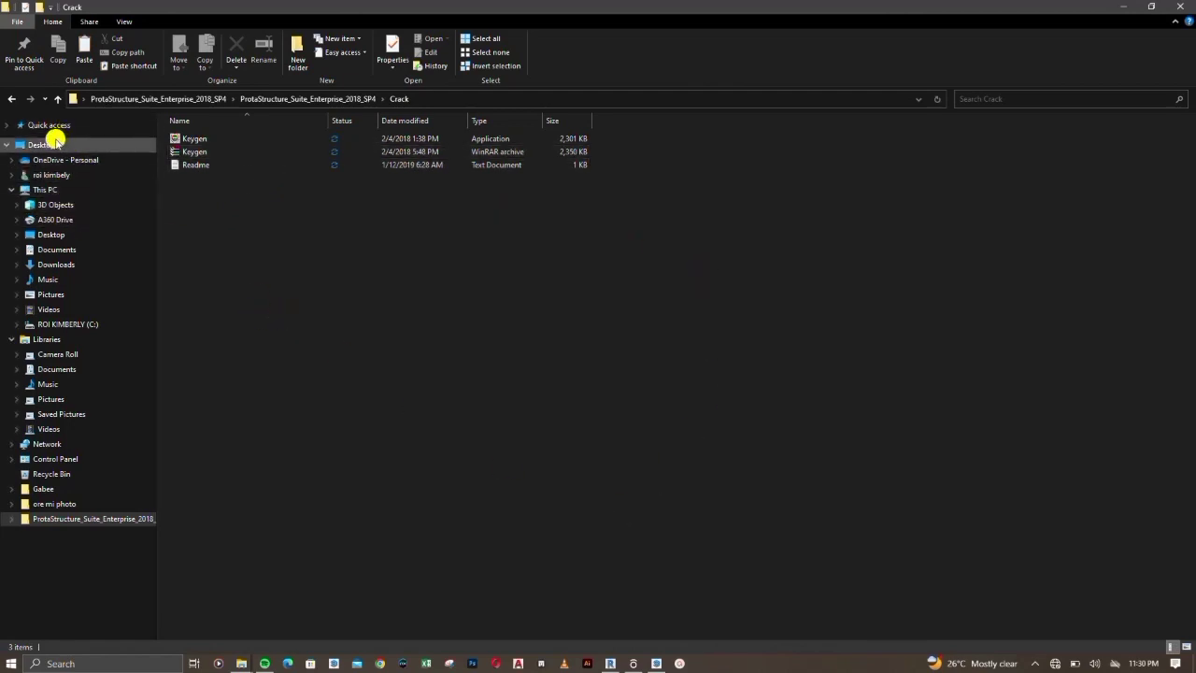
click(42, 145)
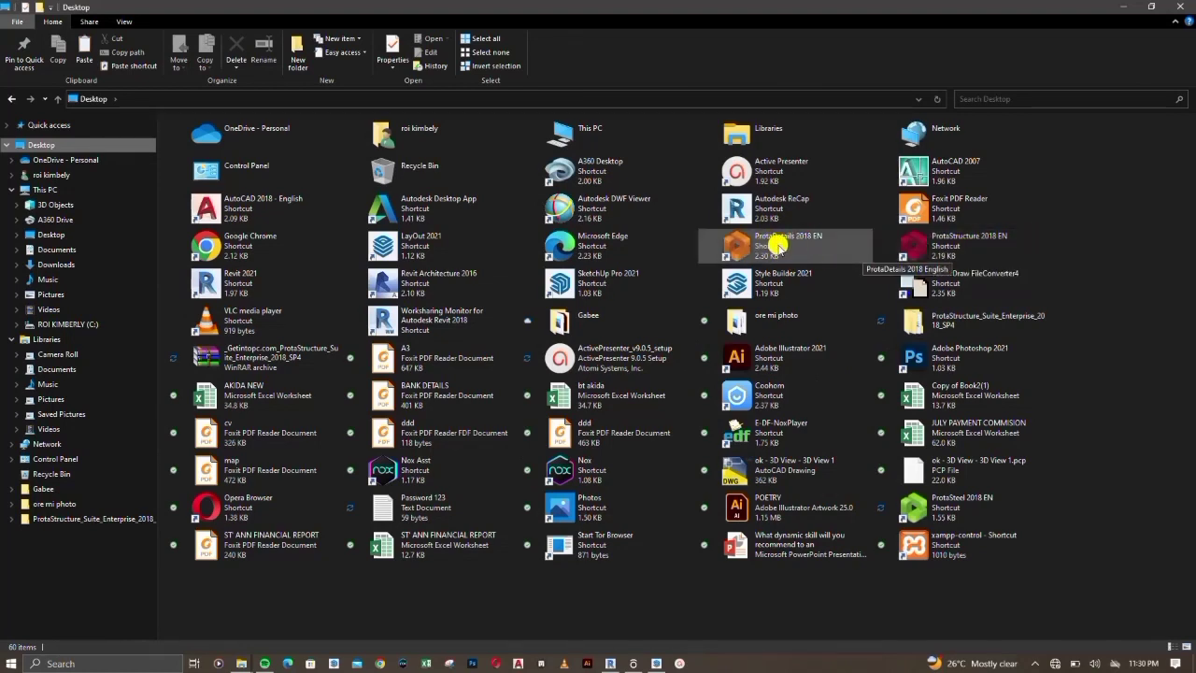
click(942, 245)
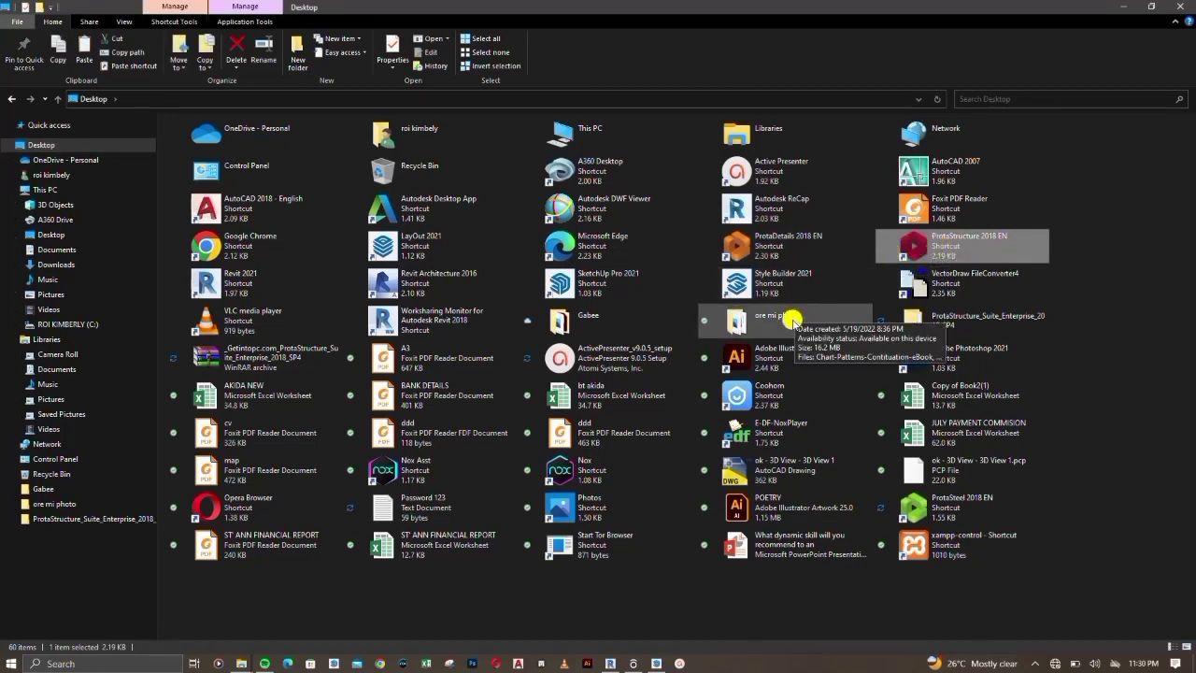
Launch ProtaStructure 2018 EN, choose Software Lock activation, copy the request code, and move the dialog aside
double_click(955, 245)
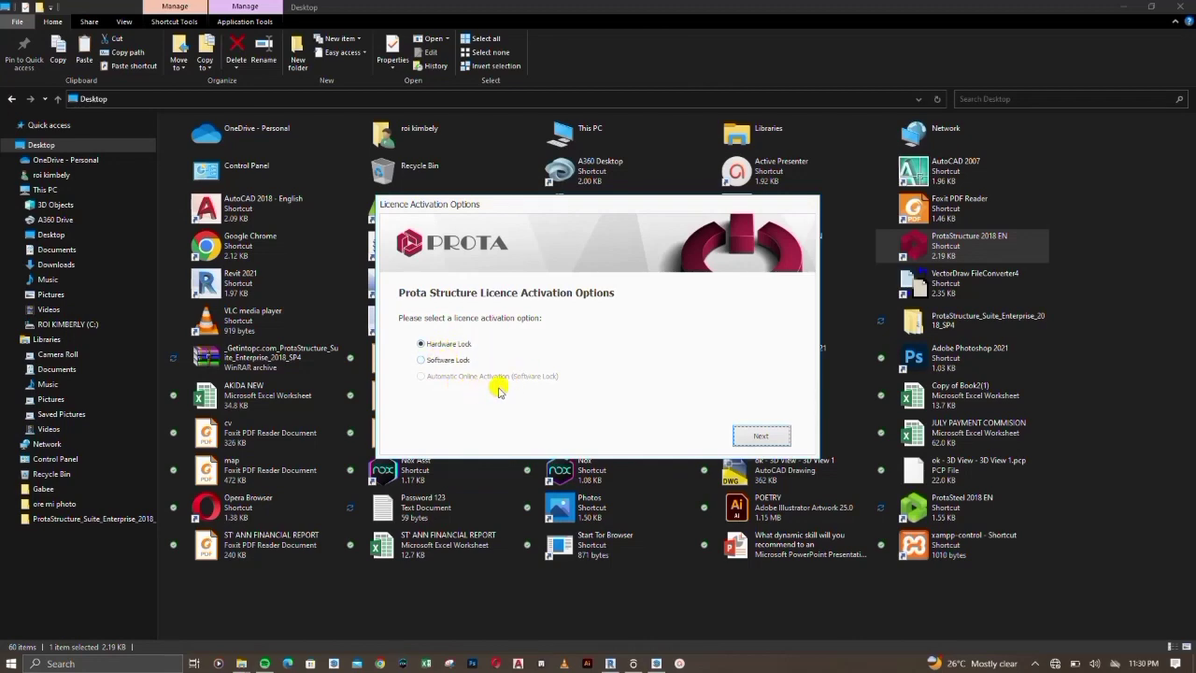
click(425, 361)
click(767, 436)
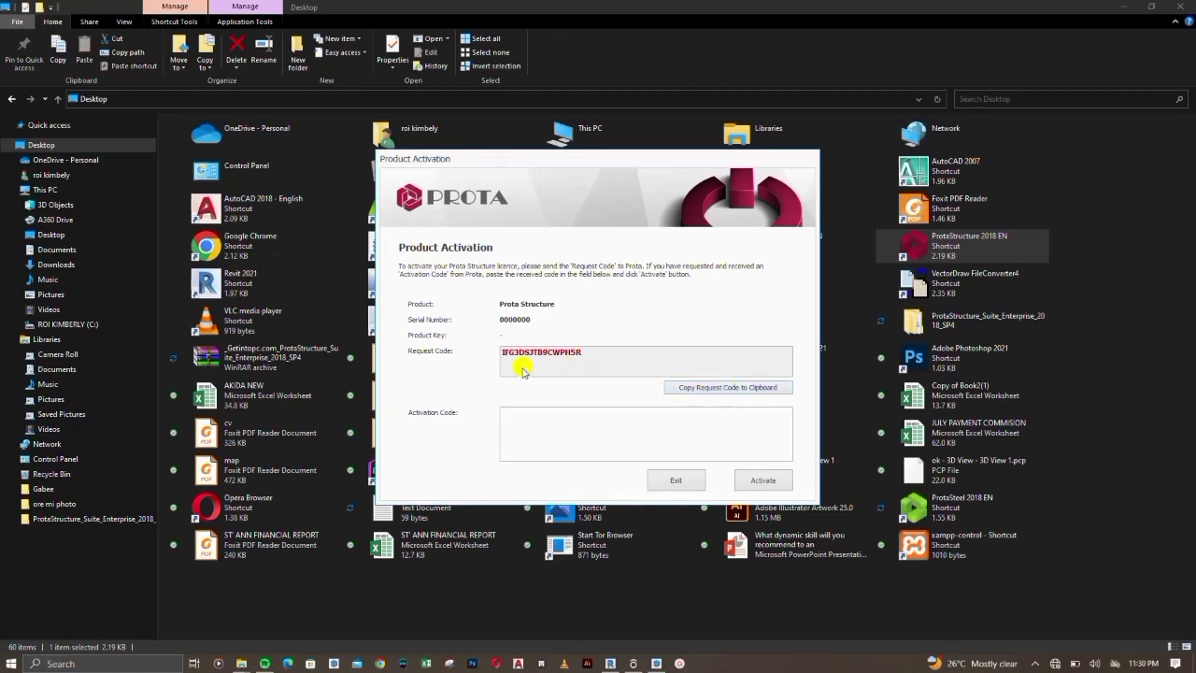
click(740, 391)
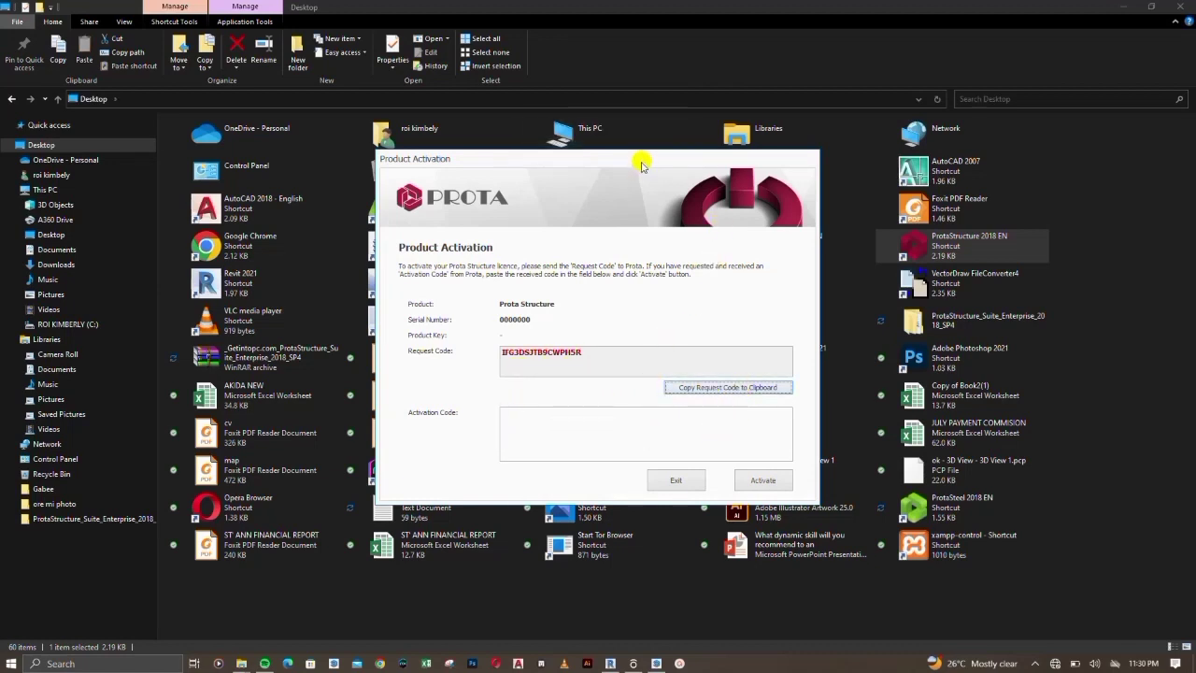
drag(641, 166, 940, 283)
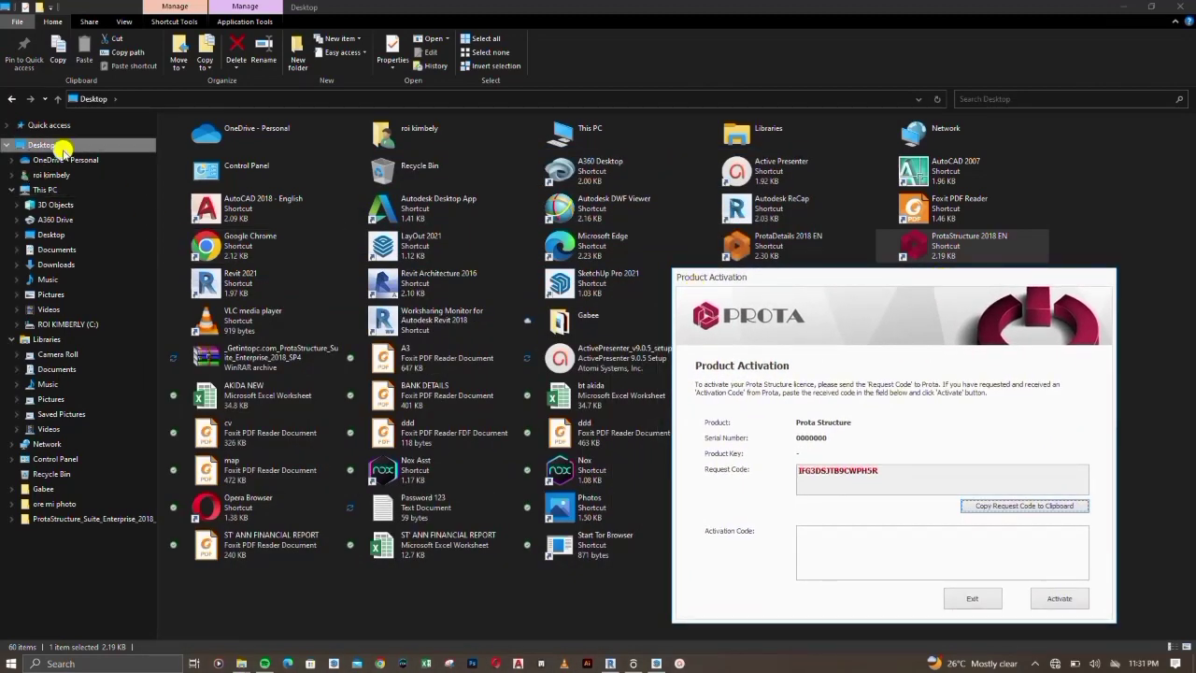
Open Virus & threat protection from Windows search and go to RAV's Protection settings
click(63, 150)
key(super)
text(TH)
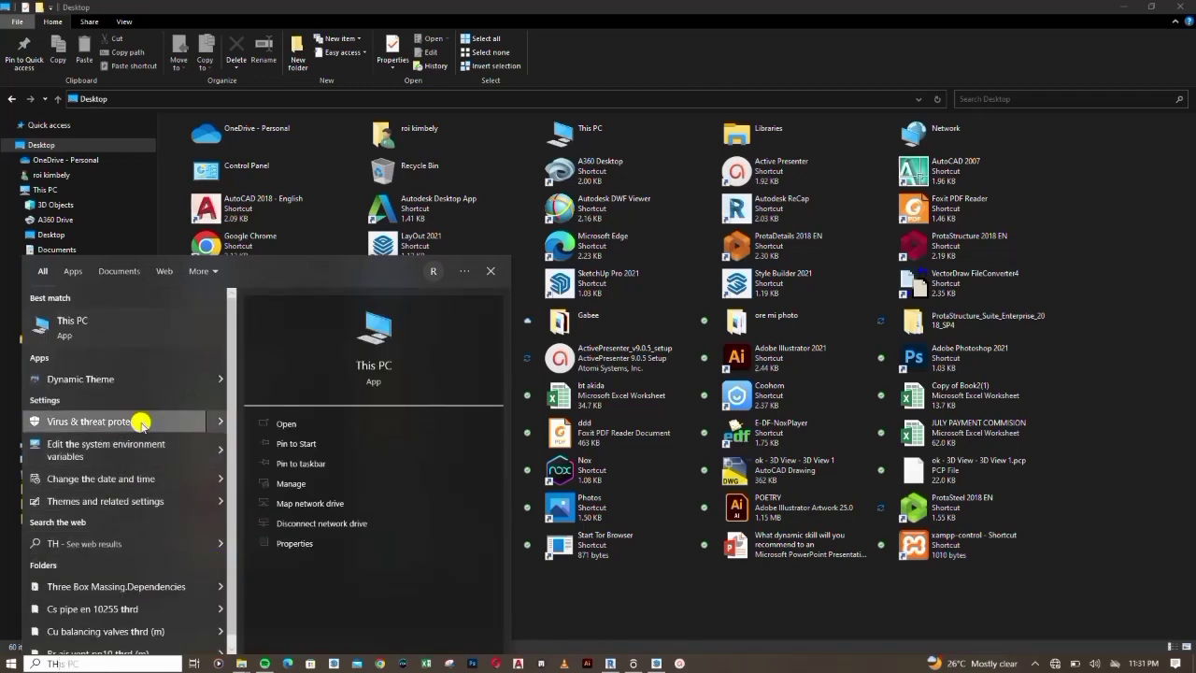
click(171, 421)
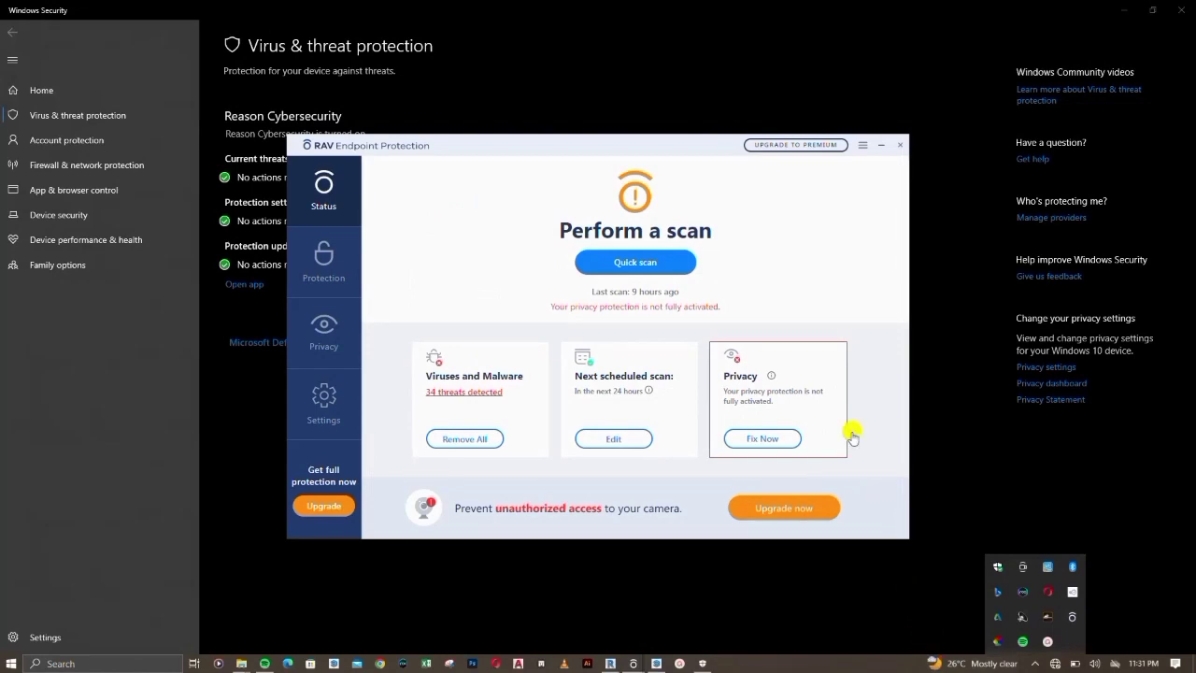
click(323, 400)
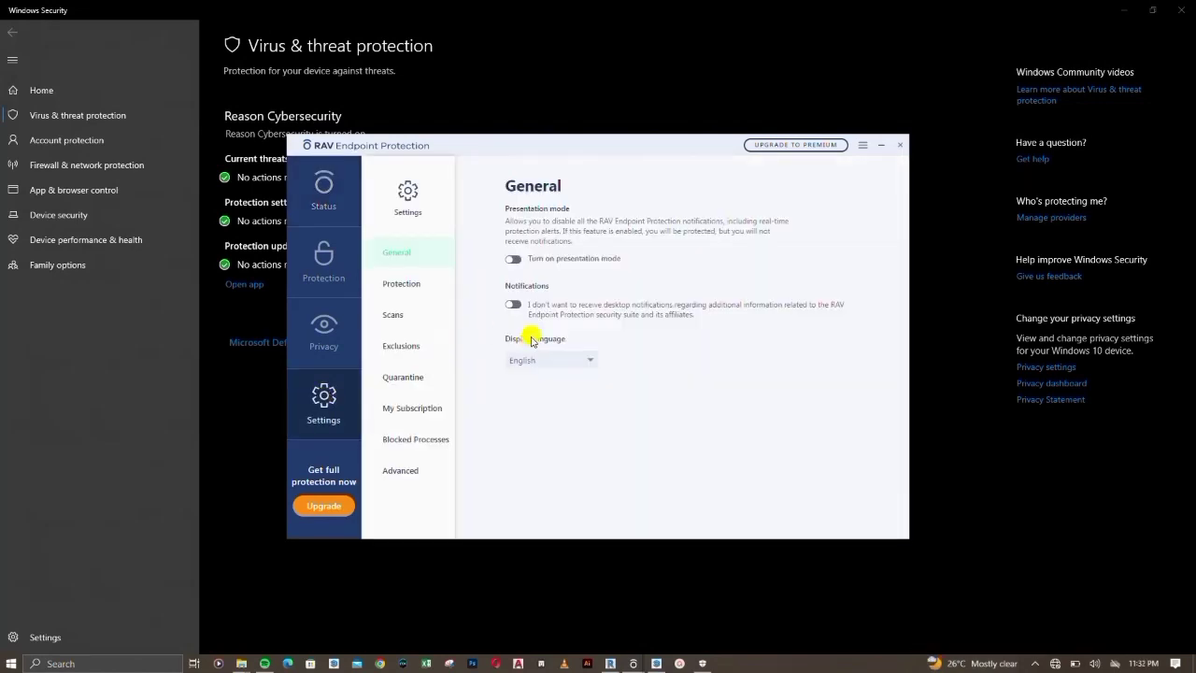
click(433, 295)
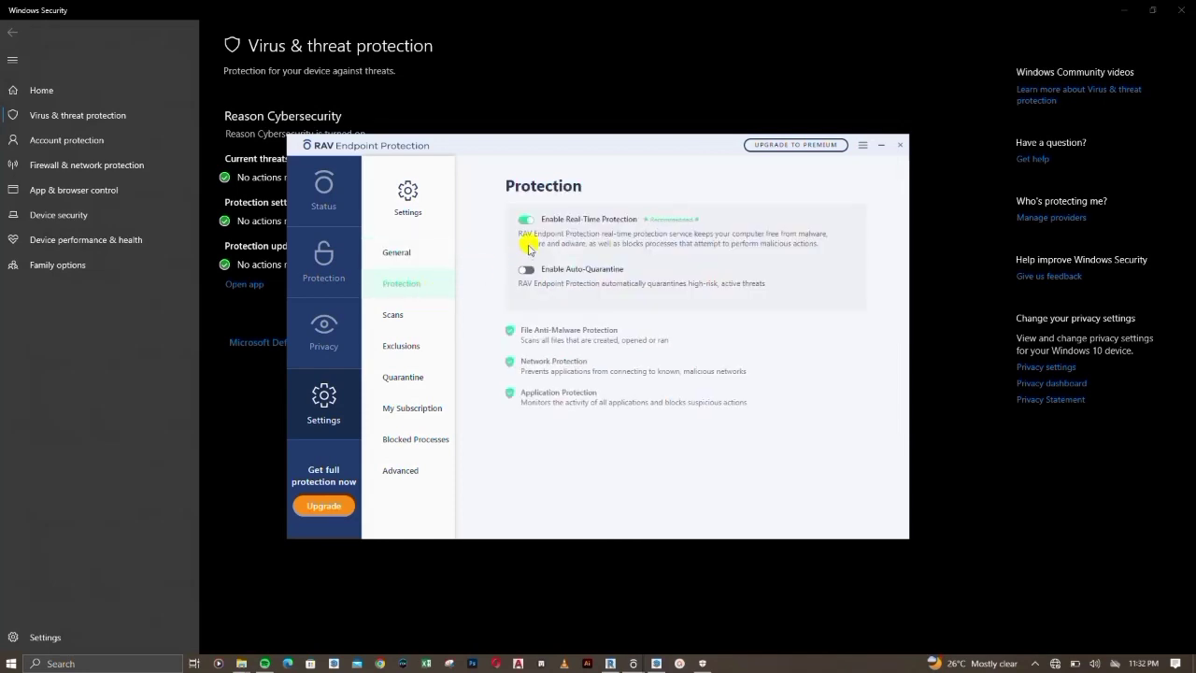
Turn off RAV real-time protection for a chosen duration, then close RAV and minimize Windows Security
click(523, 222)
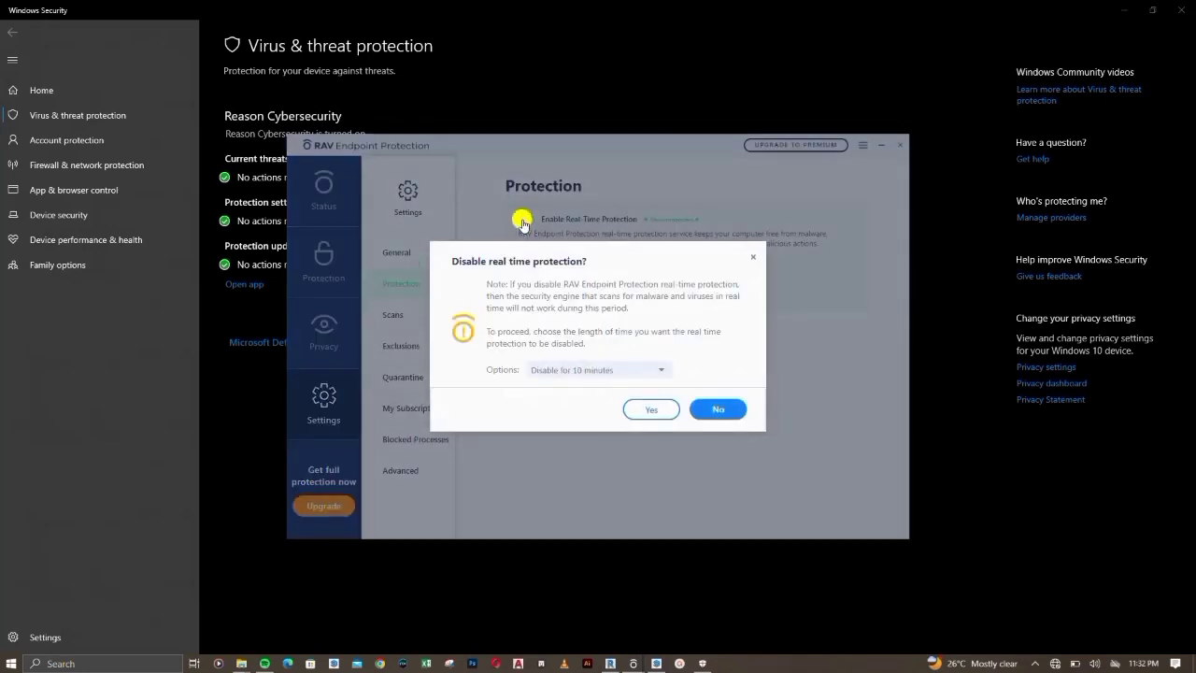
click(635, 372)
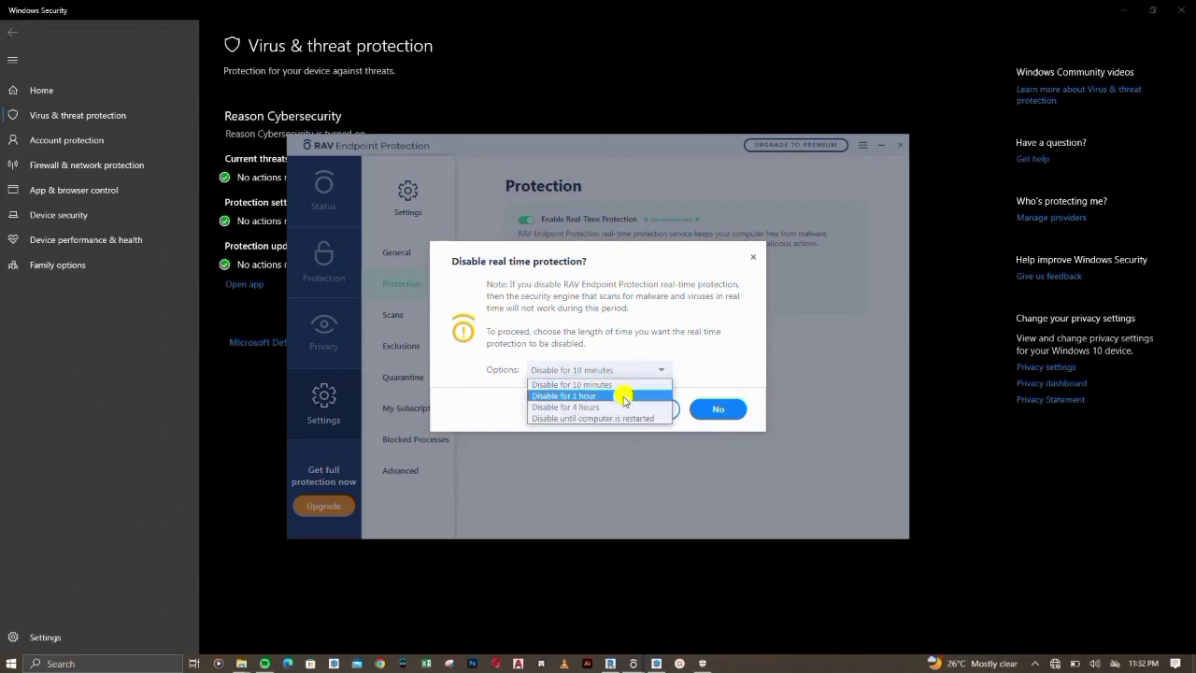
click(623, 395)
click(634, 405)
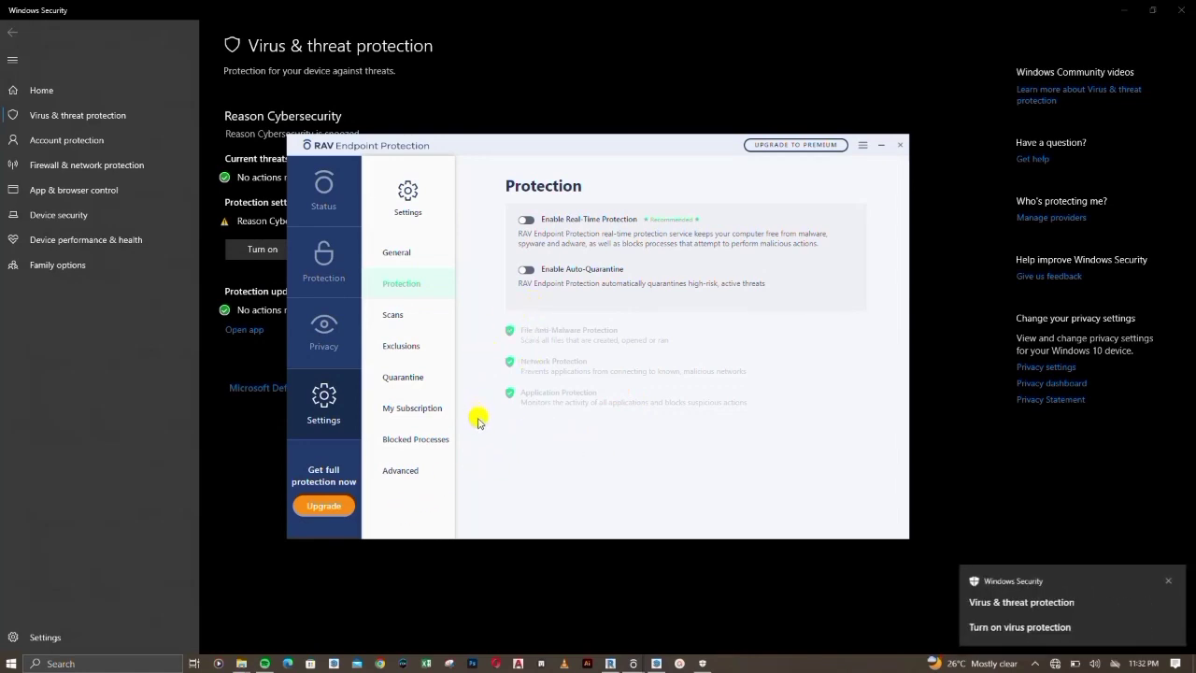
click(905, 143)
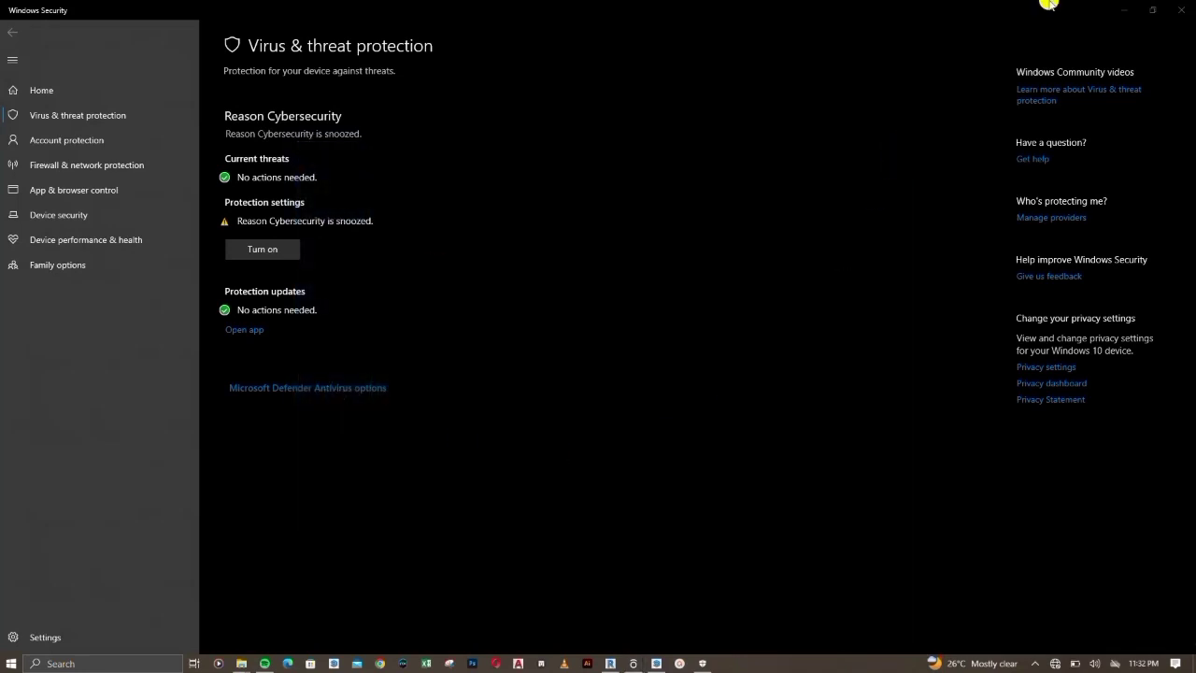
click(1127, 10)
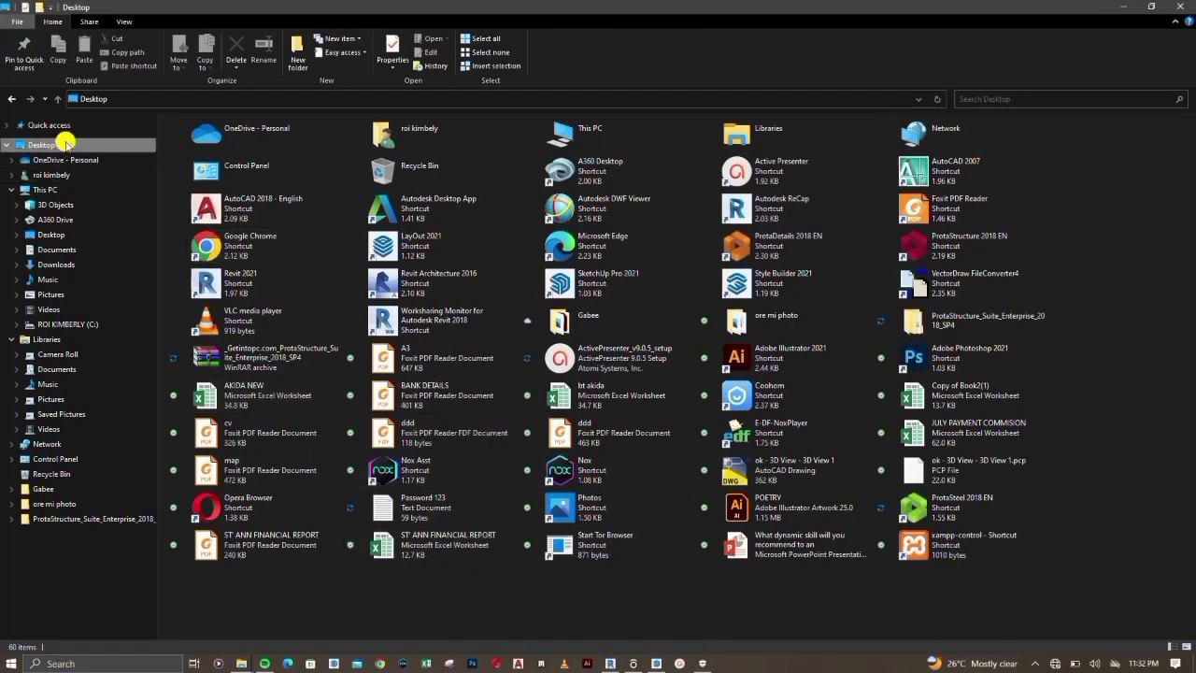
Navigate This PC > Desktop > ProtaStructure_Suite_Enterprise_2018_SP4 > ProtaStructure_Suite_Enterprise_2018_SP4 > Crack
click(292, 297)
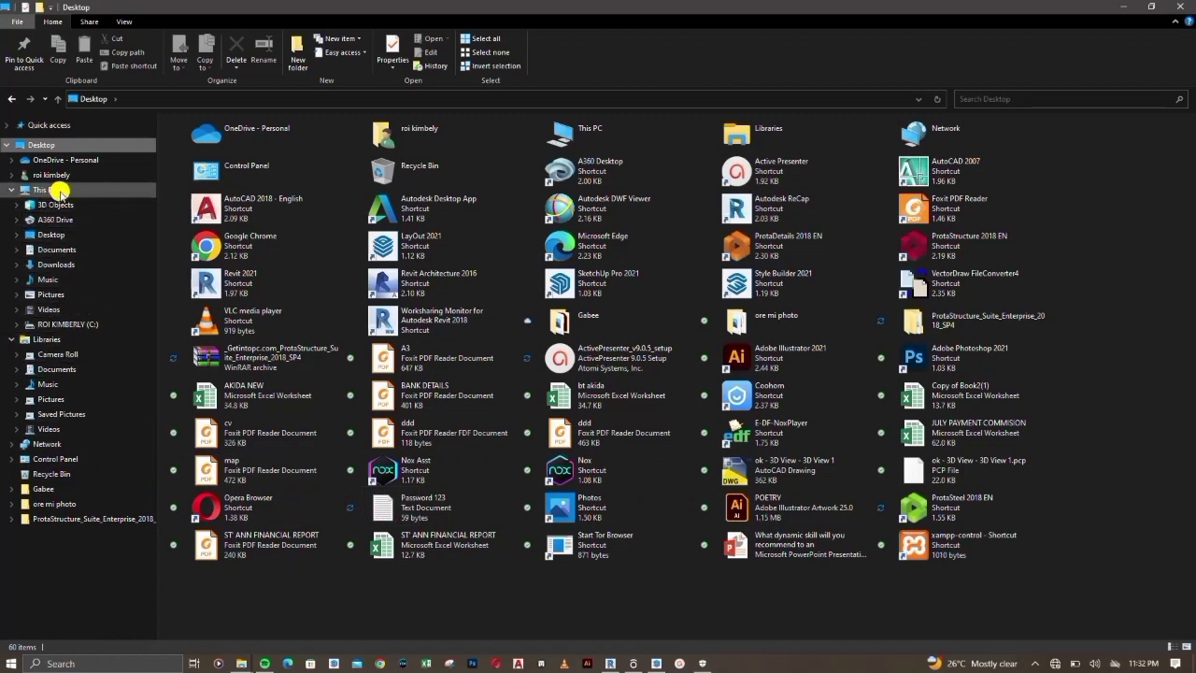
click(84, 234)
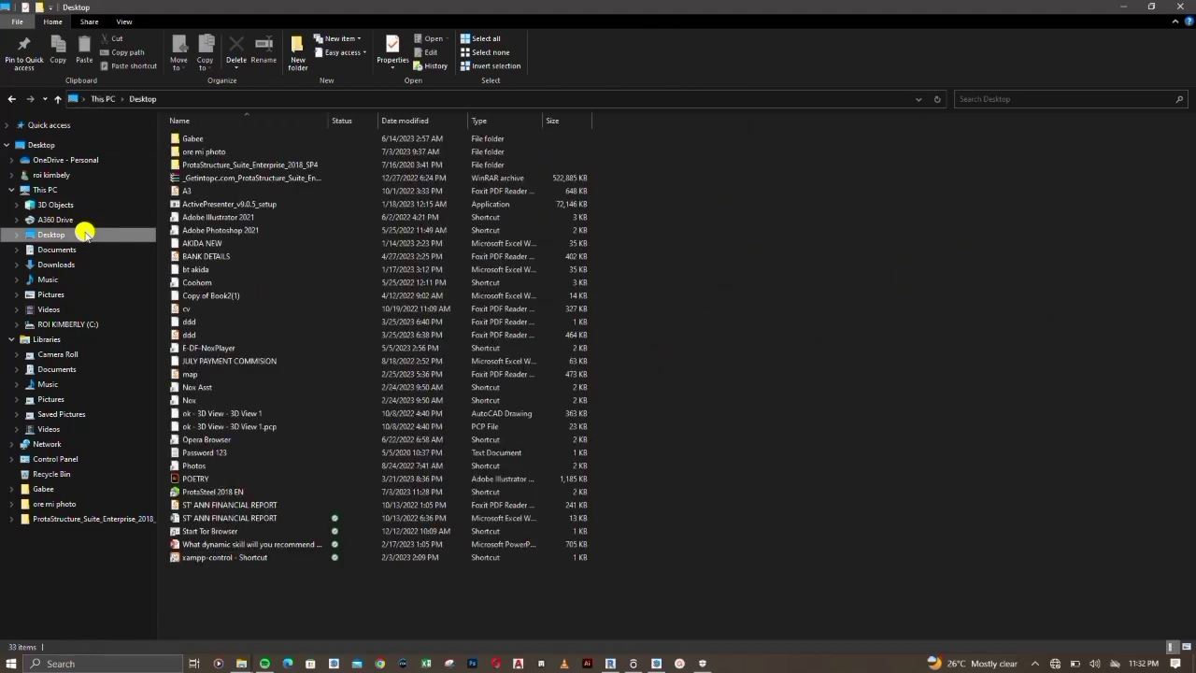
double_click(251, 166)
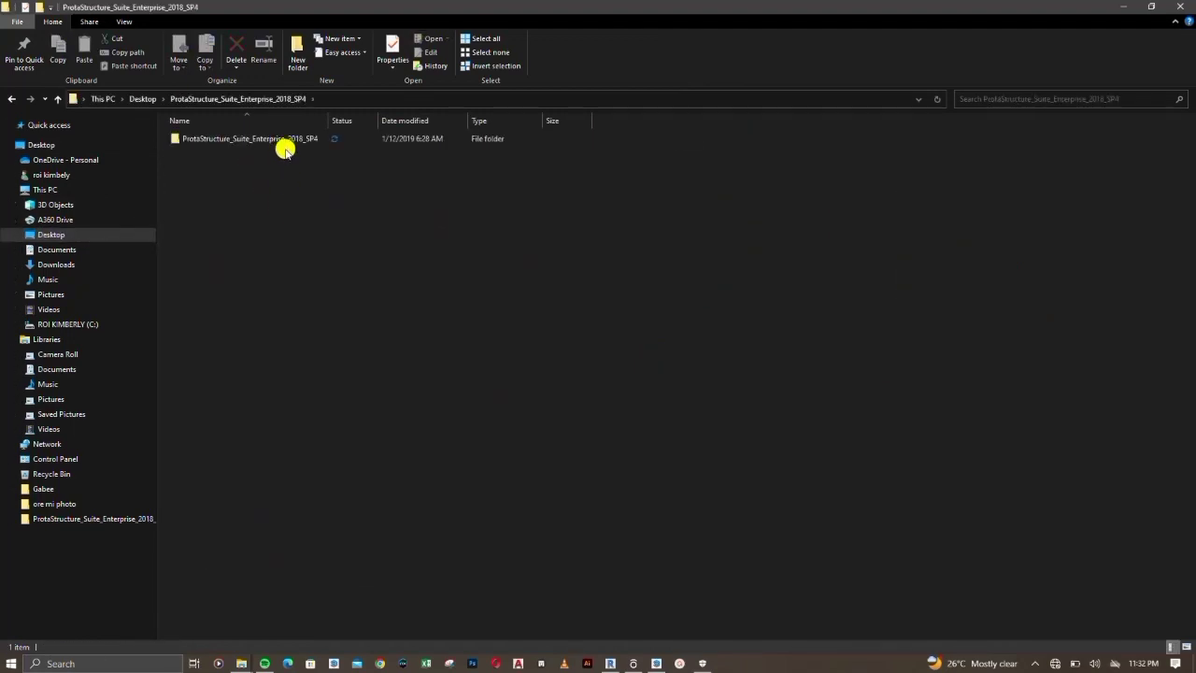
click(291, 140)
double_click(291, 140)
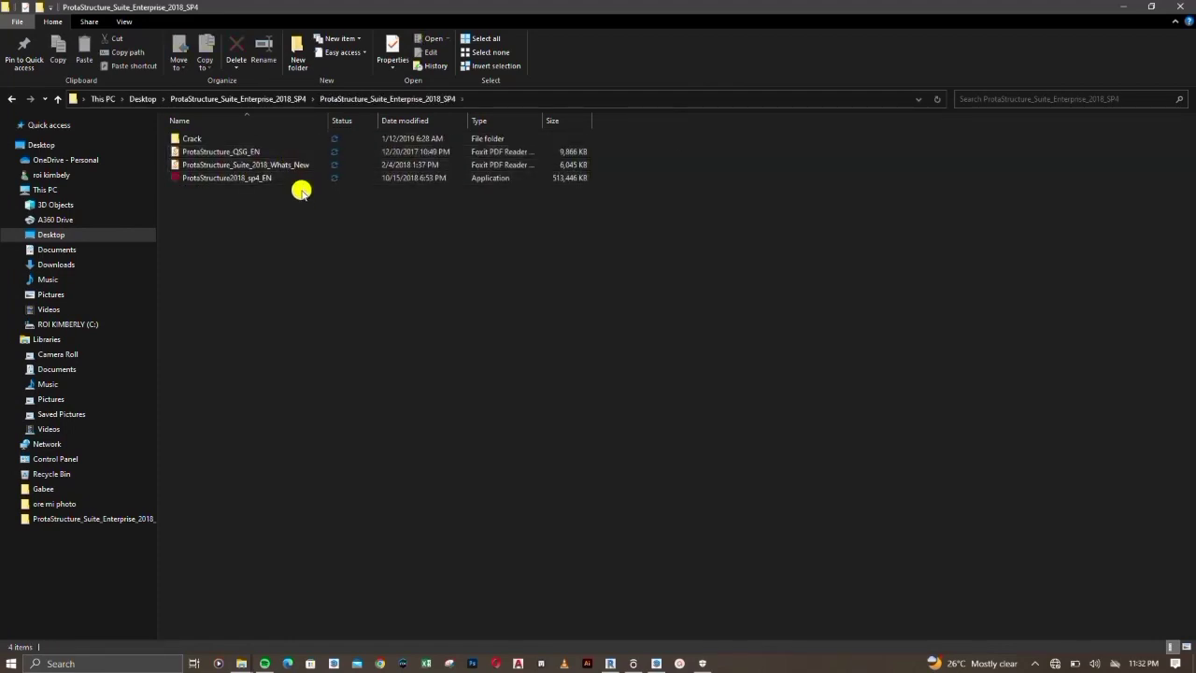
double_click(284, 140)
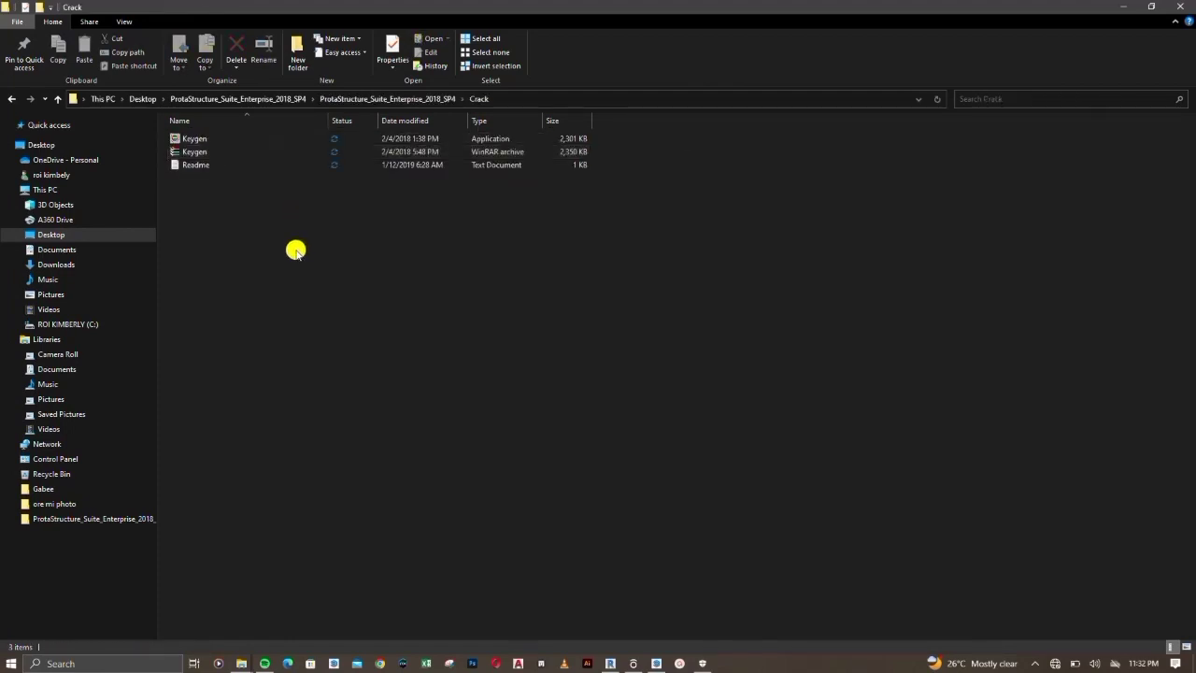
Open Keygen.rar in WinRAR, dismiss the licence reminder, and run Keygen.exe
double_click(221, 155)
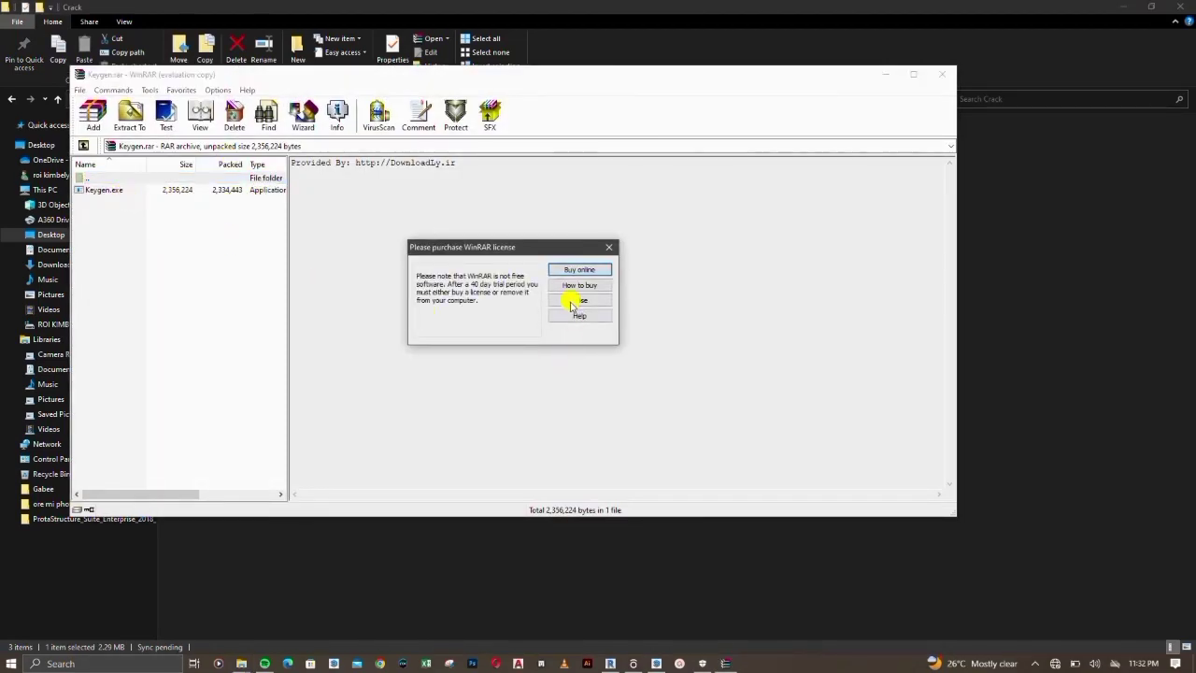
click(590, 300)
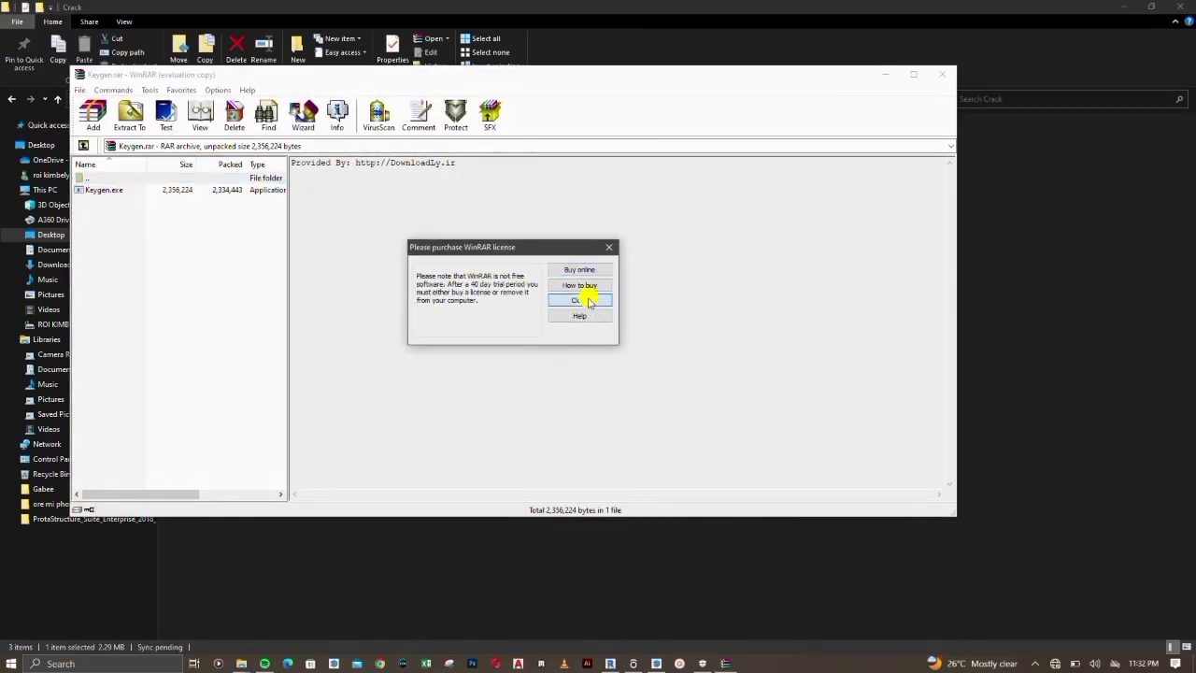
click(105, 191)
double_click(105, 190)
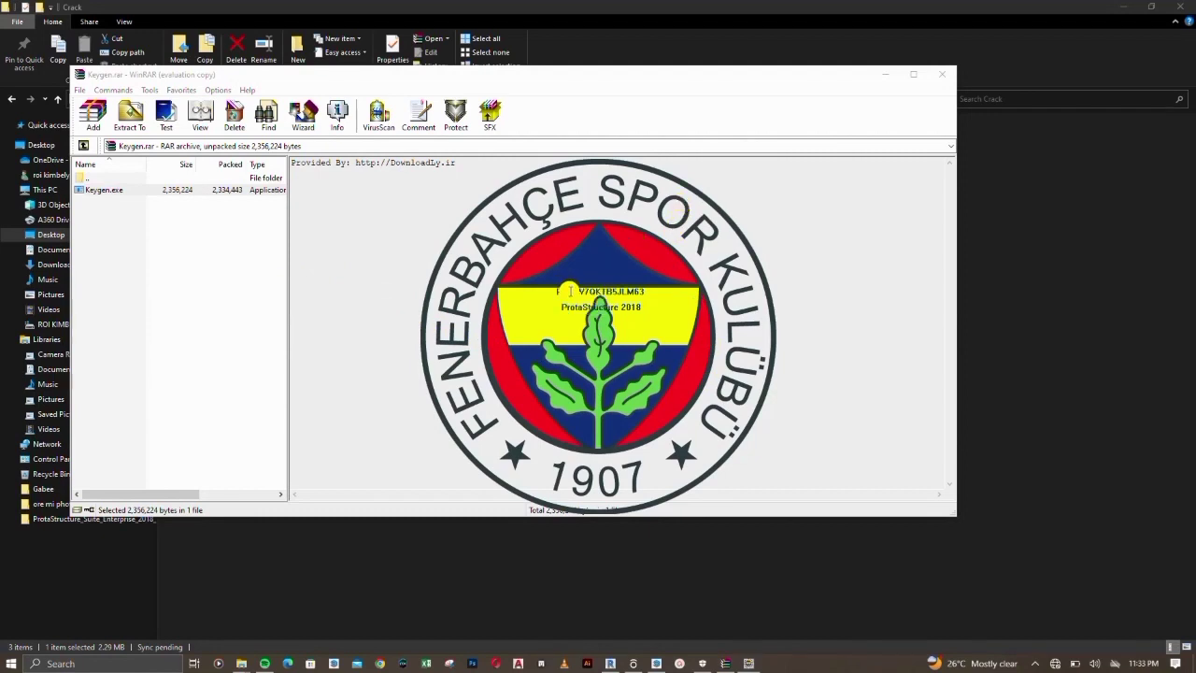
Generate a ProtaStructure 2018 activation code from the request code and select it
drag(558, 291, 649, 295)
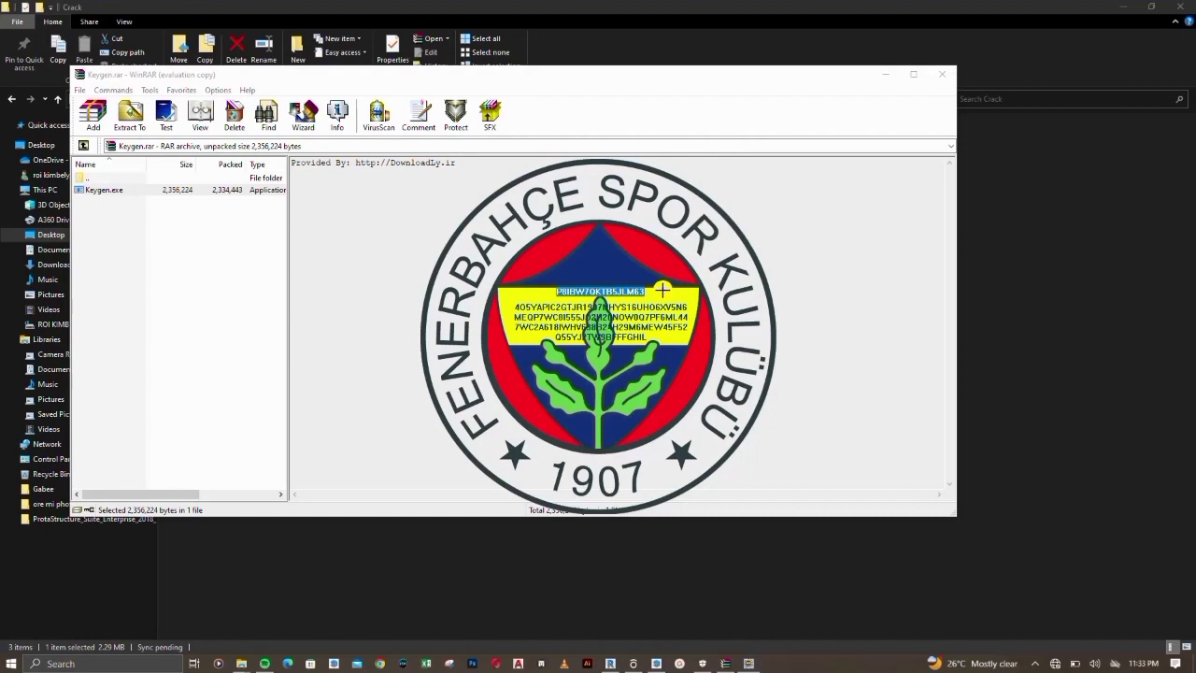
click(661, 294)
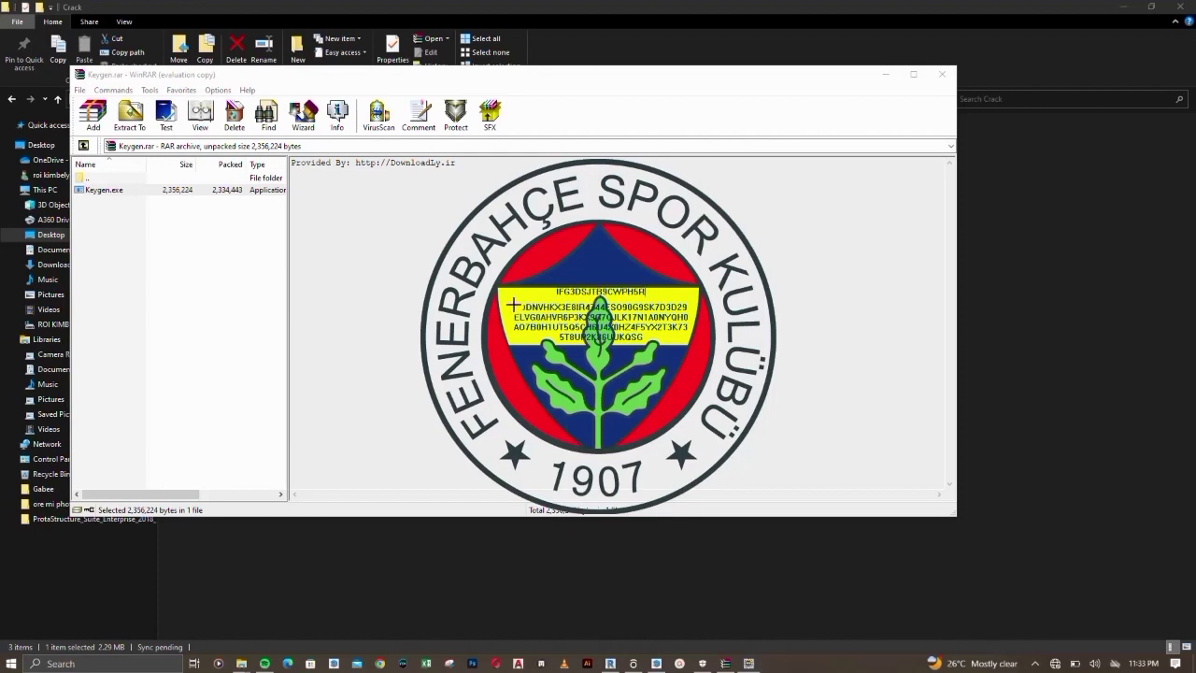
drag(513, 306, 697, 354)
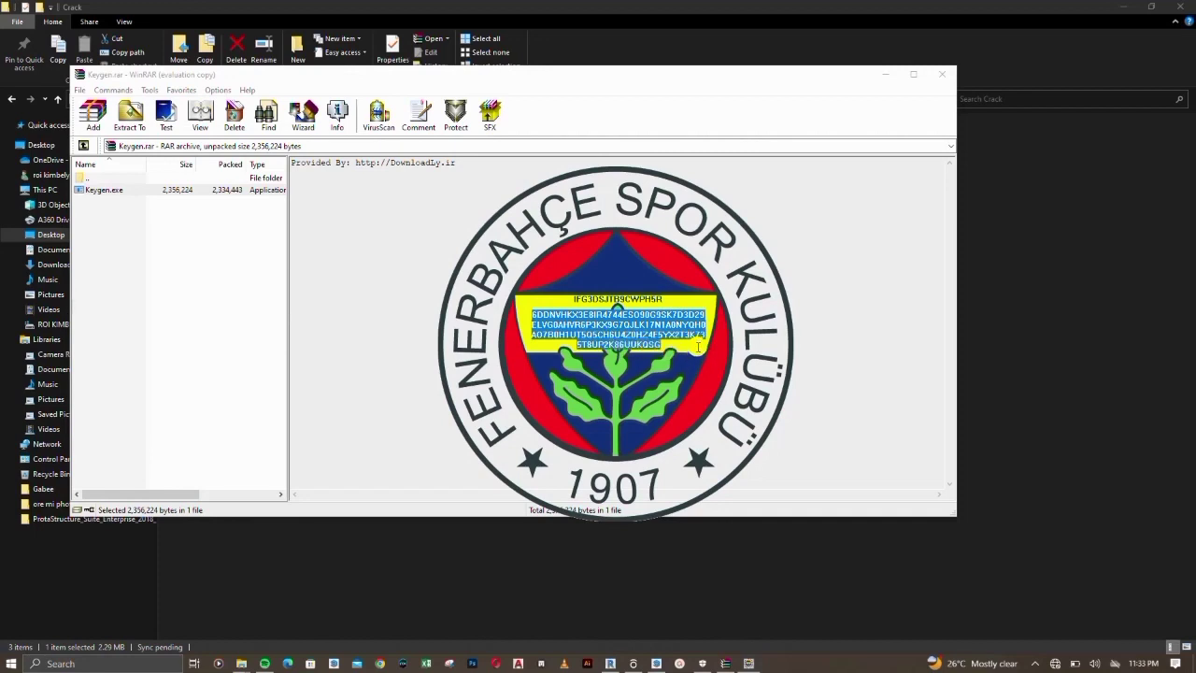